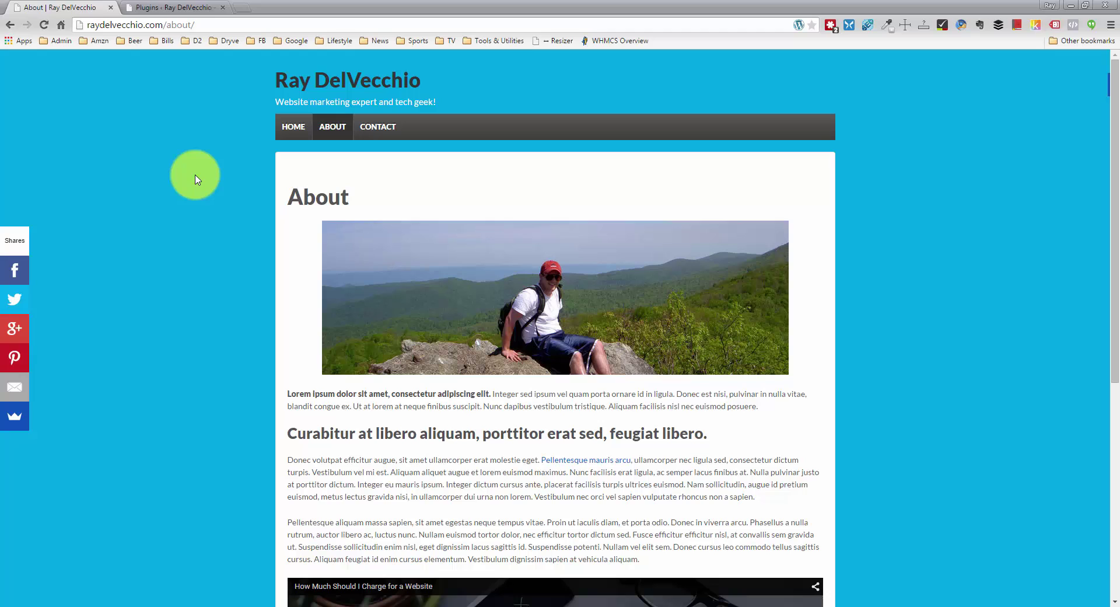
Open the WordPress plugin installer and search the plugin directory for "columns"
click(201, 8)
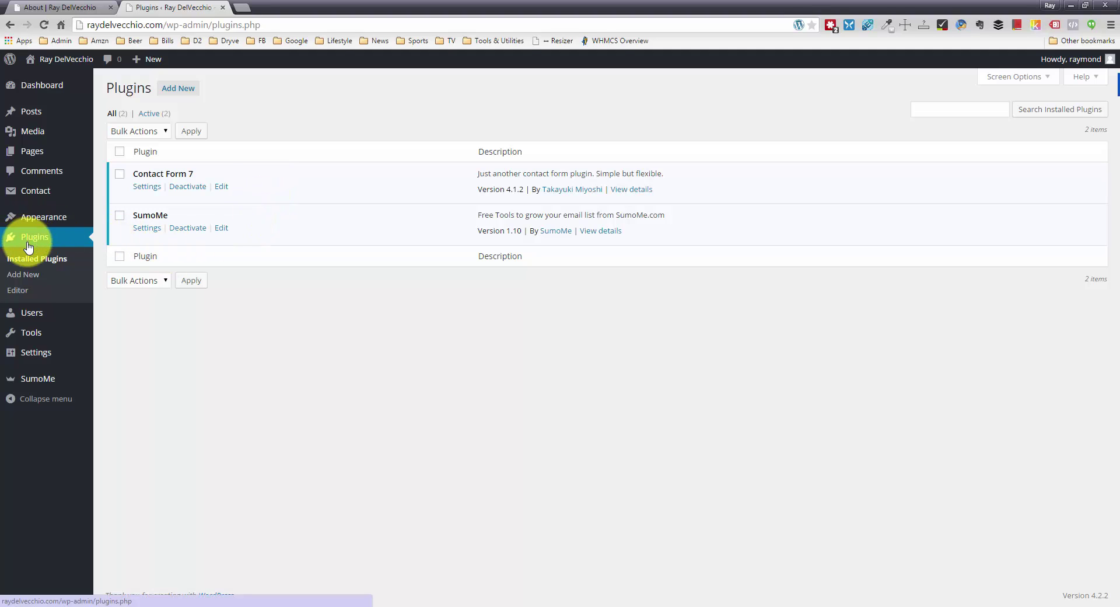
click(182, 90)
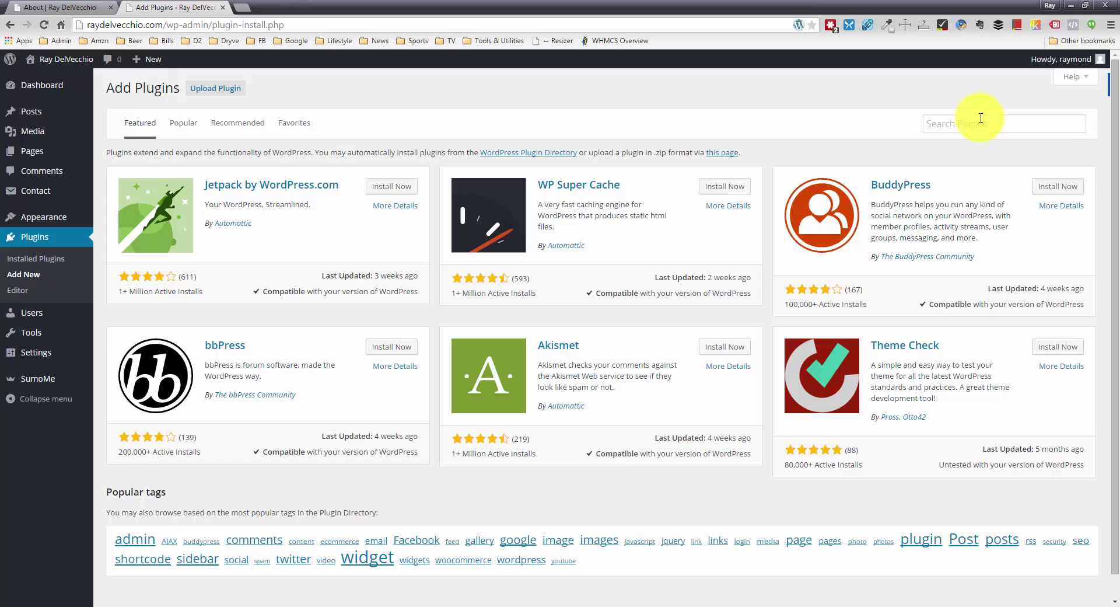
click(981, 118)
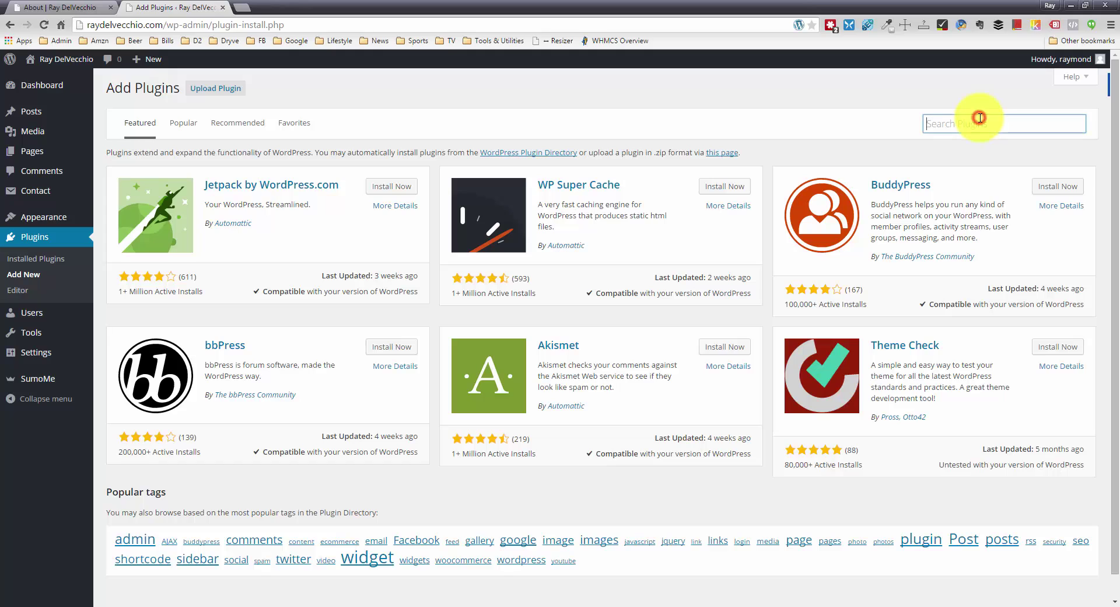
text(columns)
key(Return)
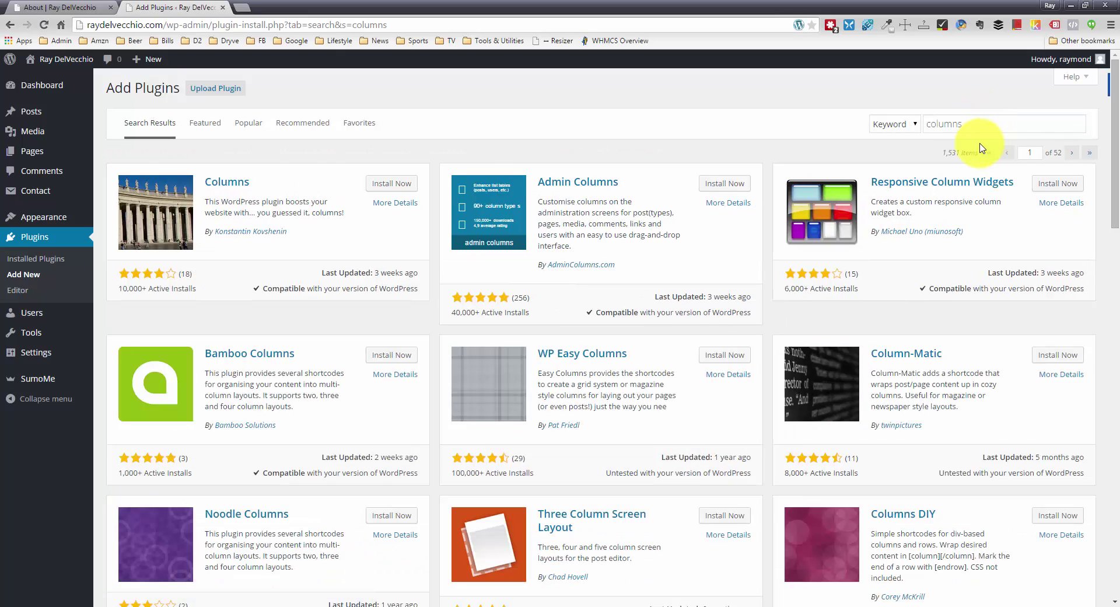
Refine the plugin search to "column shortcode"
click(995, 130)
key(BackSpace)
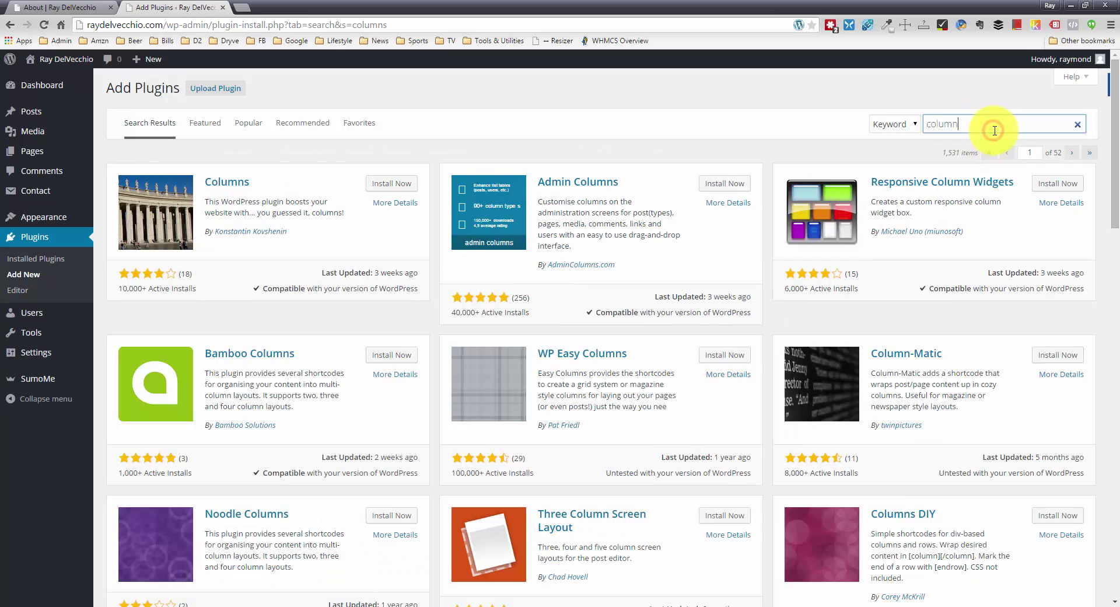
text(shortcode)
key(Return)
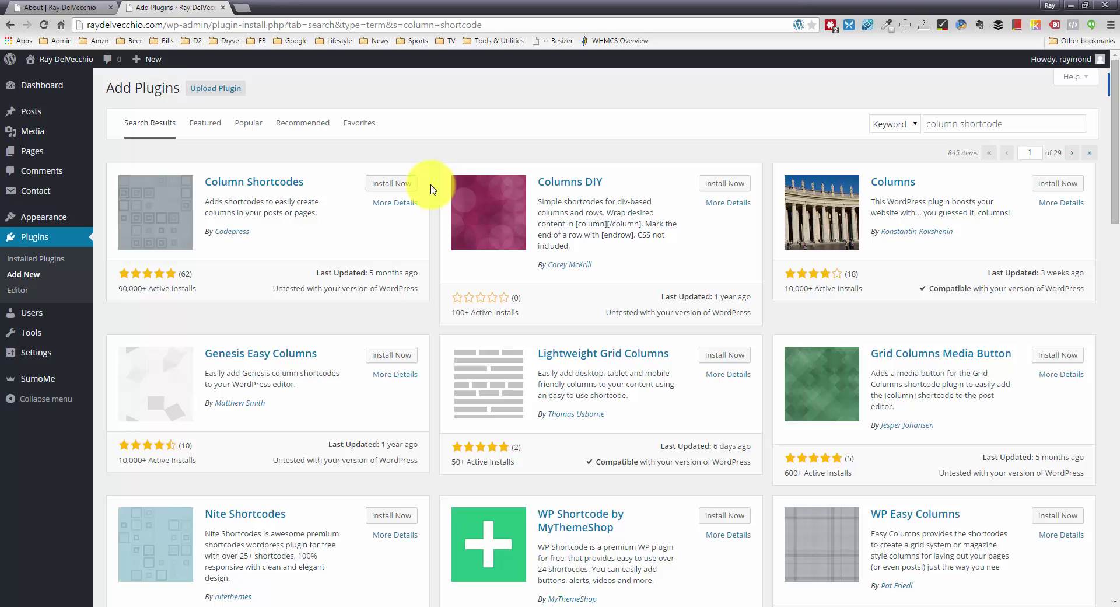
Install the WP Easy Columns plugin from the search results and activate it
scroll(433, 189, down, 1)
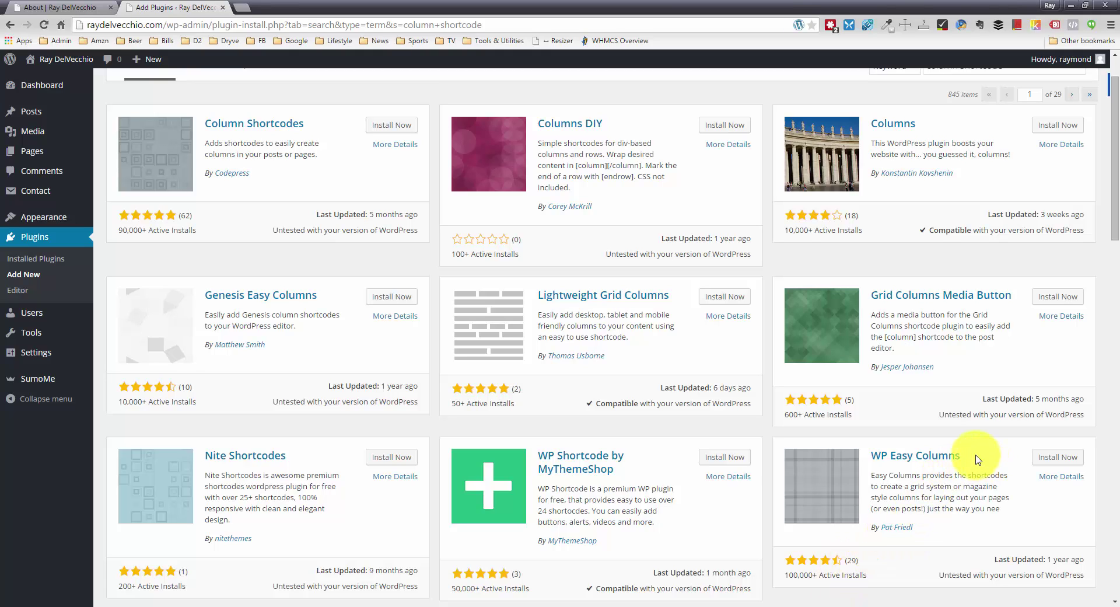
click(1043, 457)
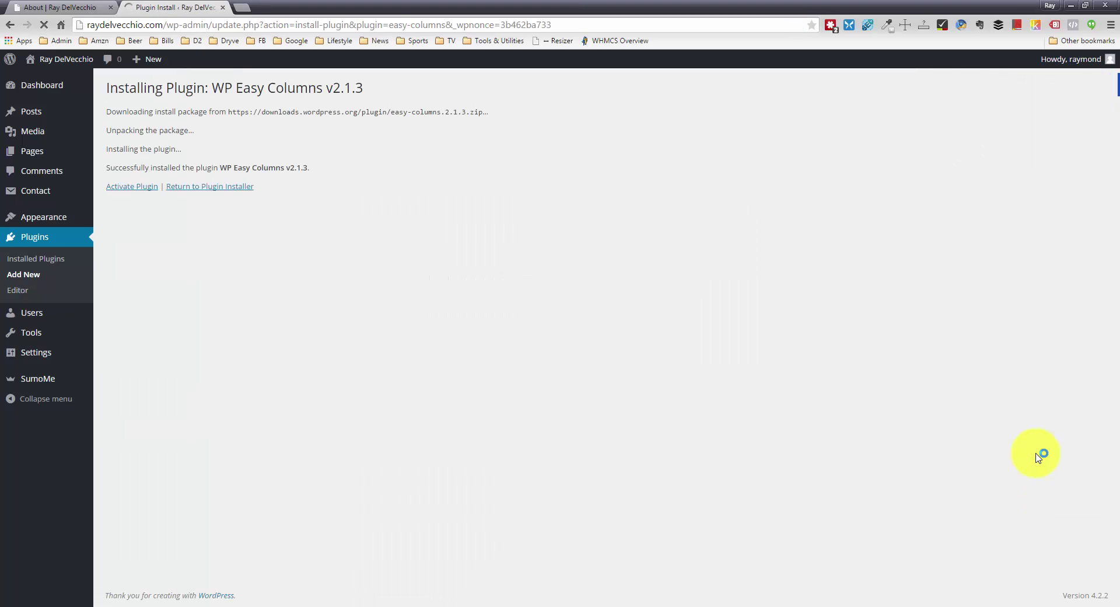
click(150, 194)
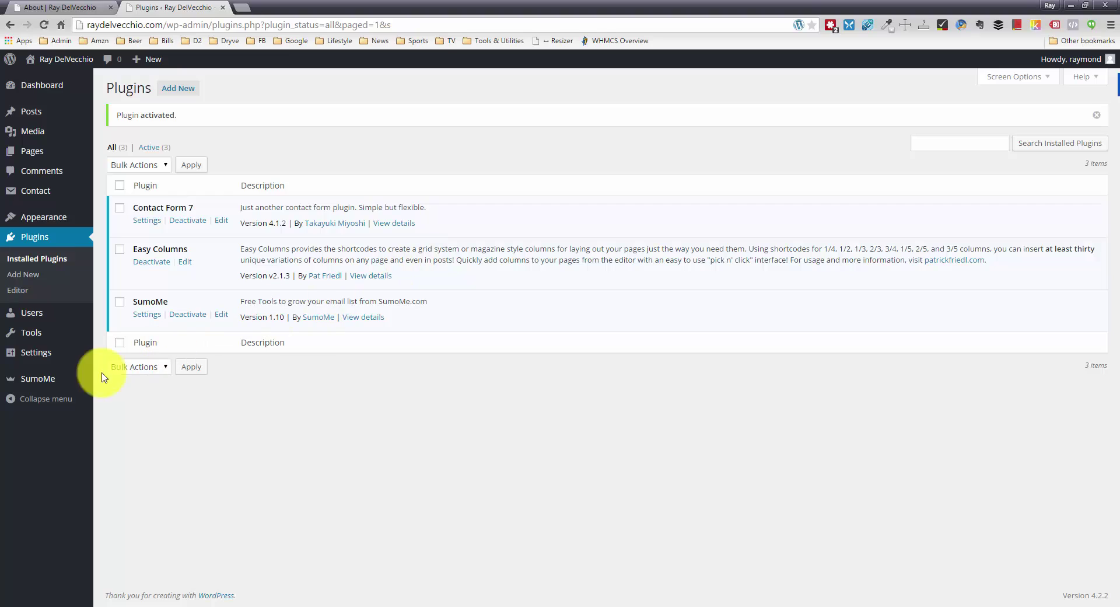
Open the Easy Columns settings and copy the pair of shortcodes listed for 1/2 columns
mouse_move(61, 364)
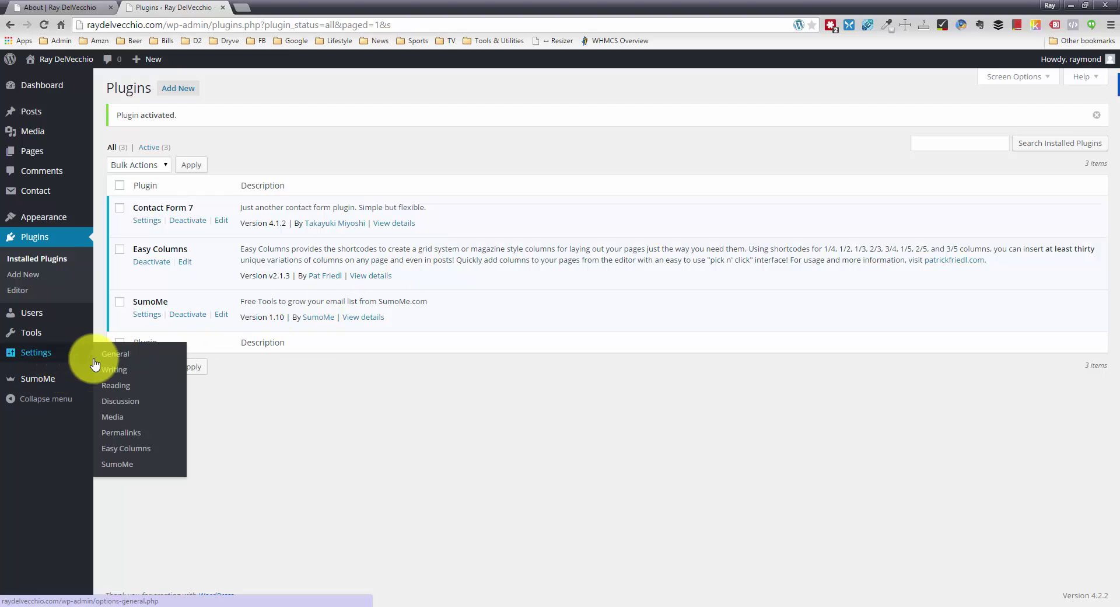
click(116, 453)
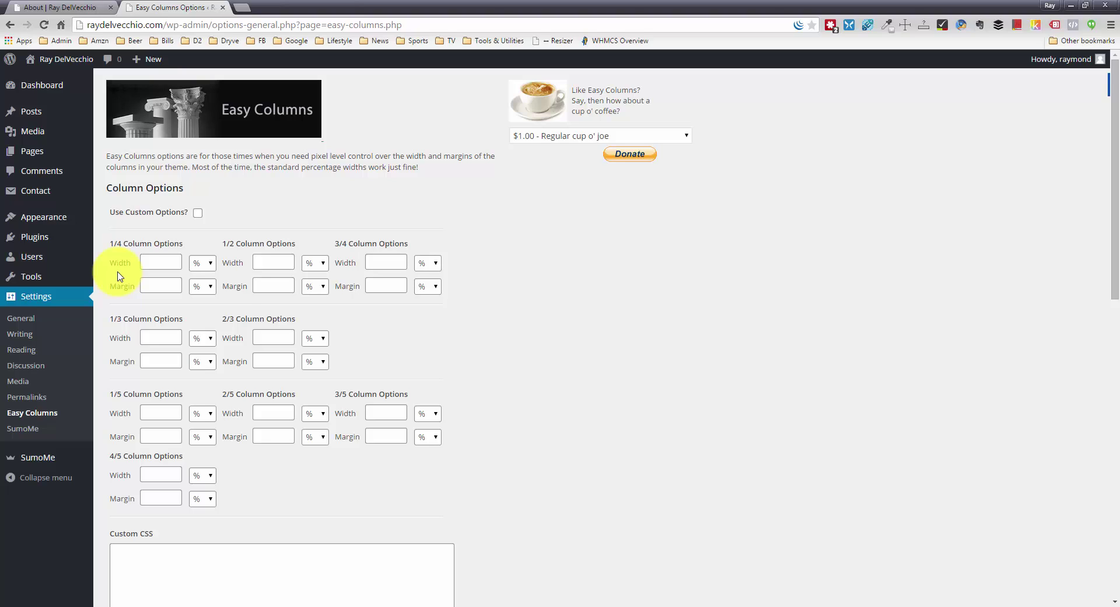
scroll(118, 276, down, 4)
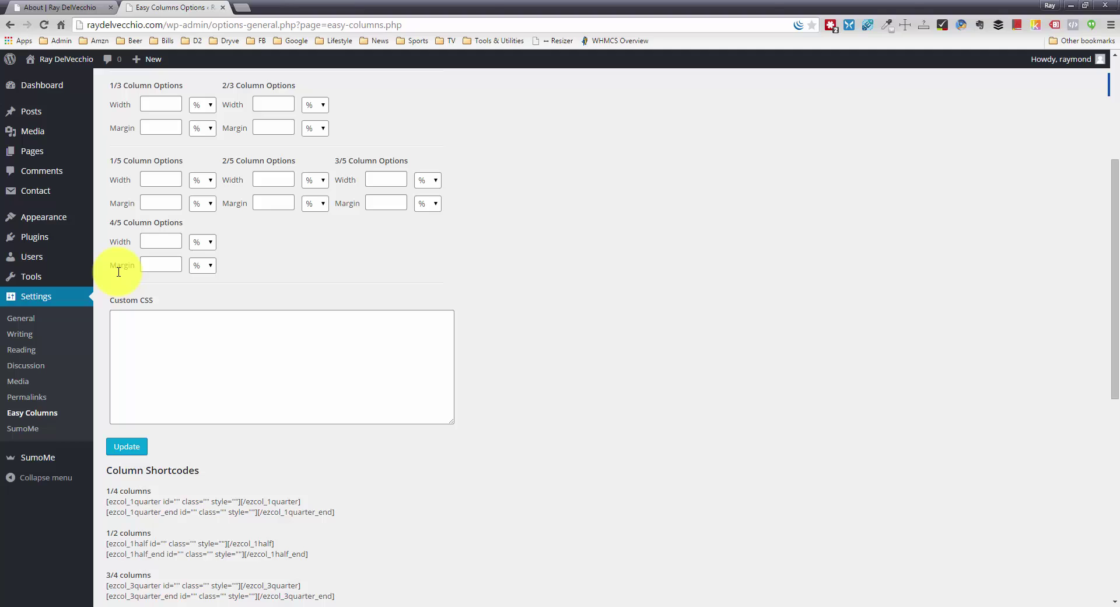
scroll(118, 272, down, 4)
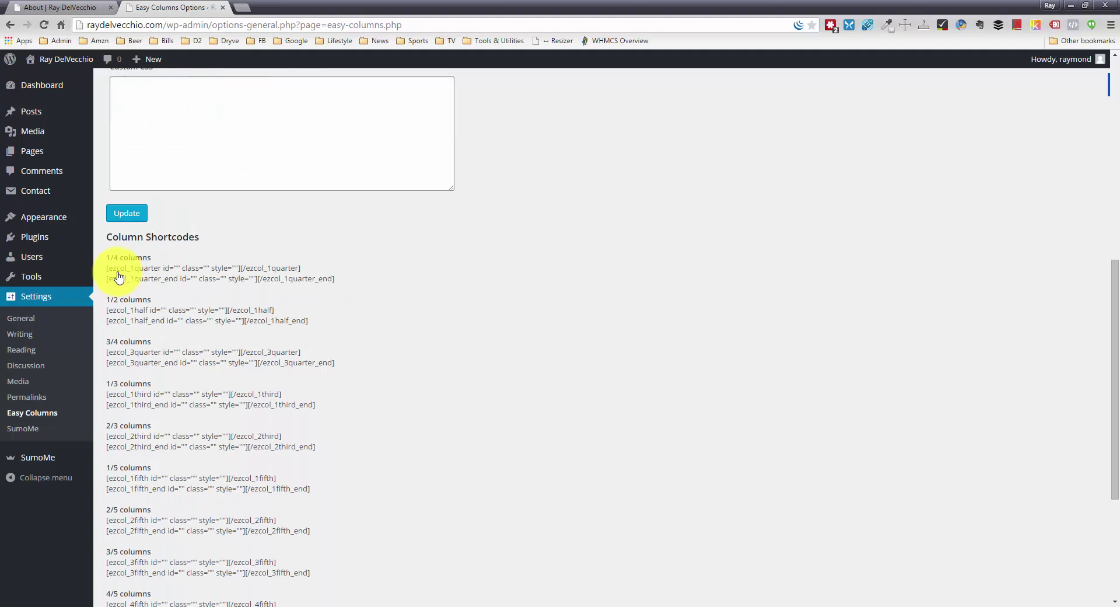
scroll(118, 274, down, 1)
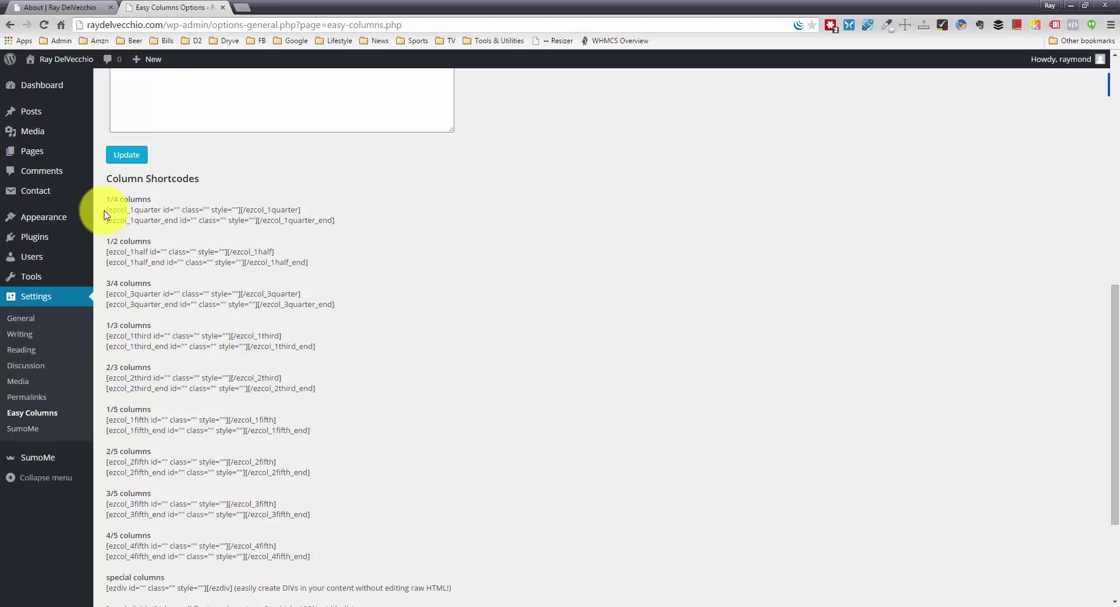
scroll(106, 214, down, 1)
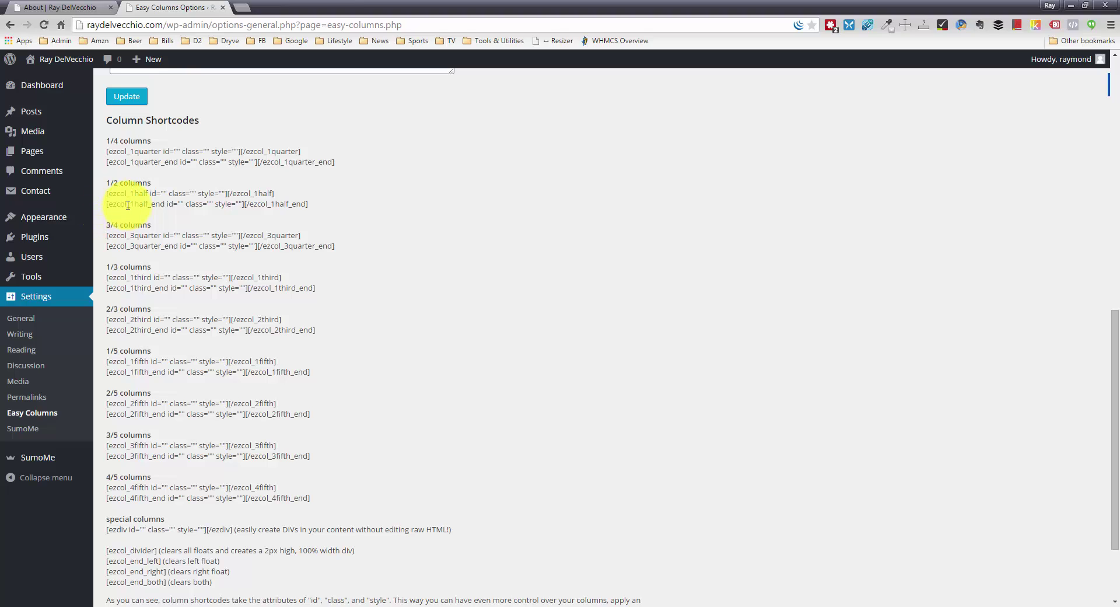
drag(107, 184, 174, 184)
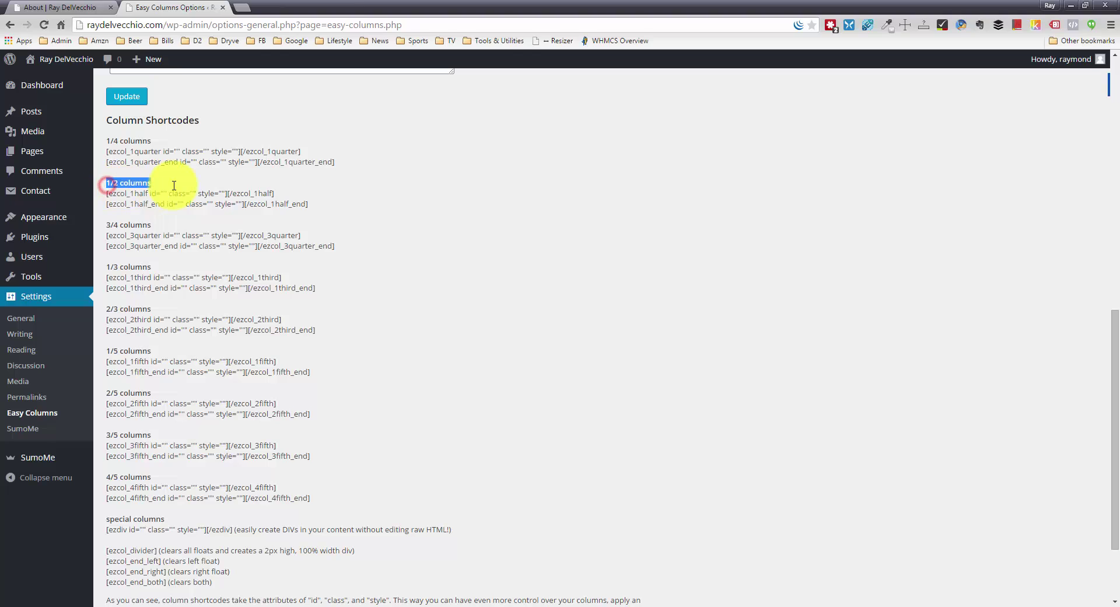
click(173, 185)
drag(324, 207, 110, 190)
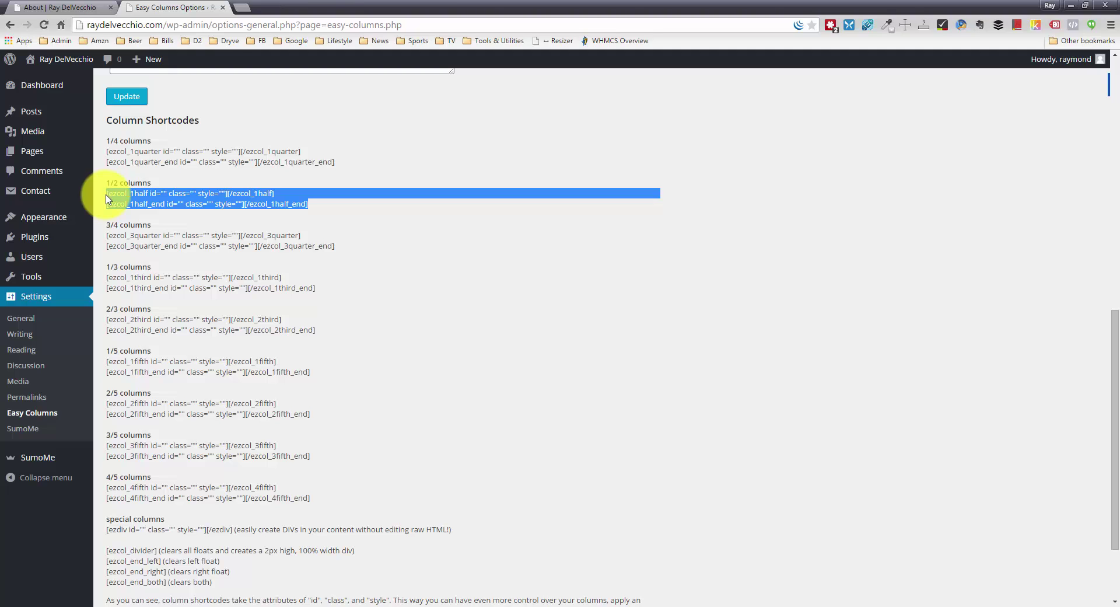
click(116, 190)
Leave the Easy Columns settings and open the list of all pages
scroll(125, 202, up, 8)
scroll(129, 208, up, 2)
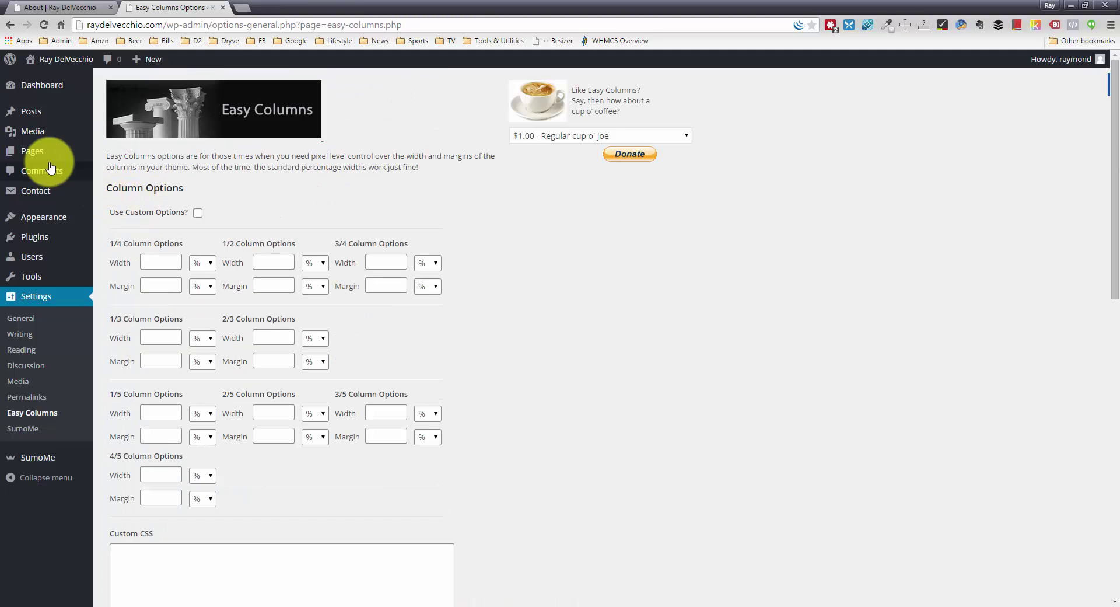
click(43, 154)
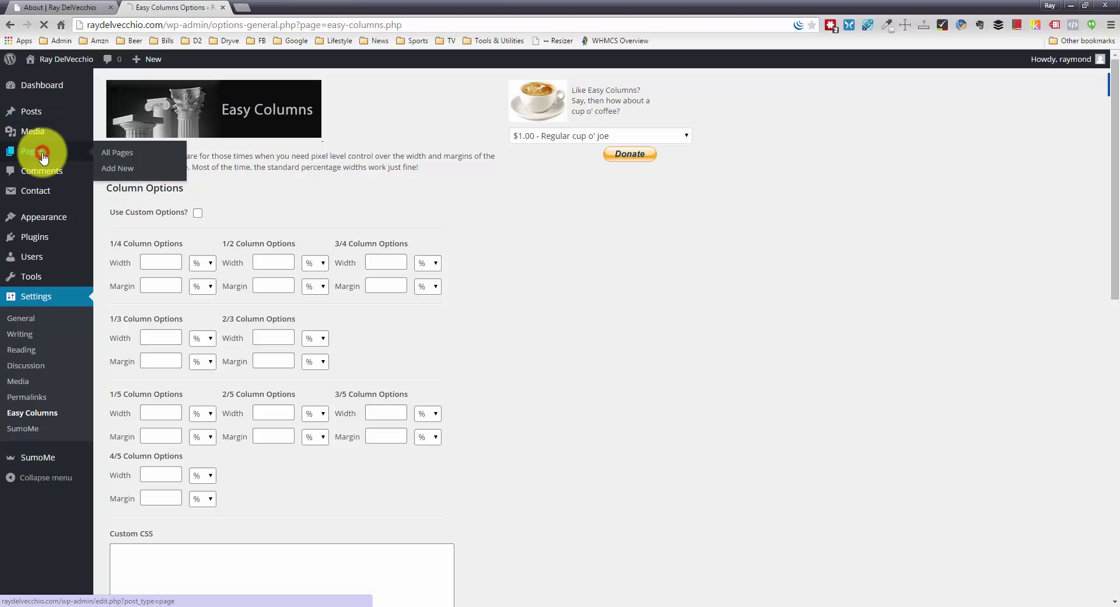
Examine the first paragraph under the Curabitur heading on the live About page as a candidate for columns
click(26, 7)
scroll(330, 467, down, 2)
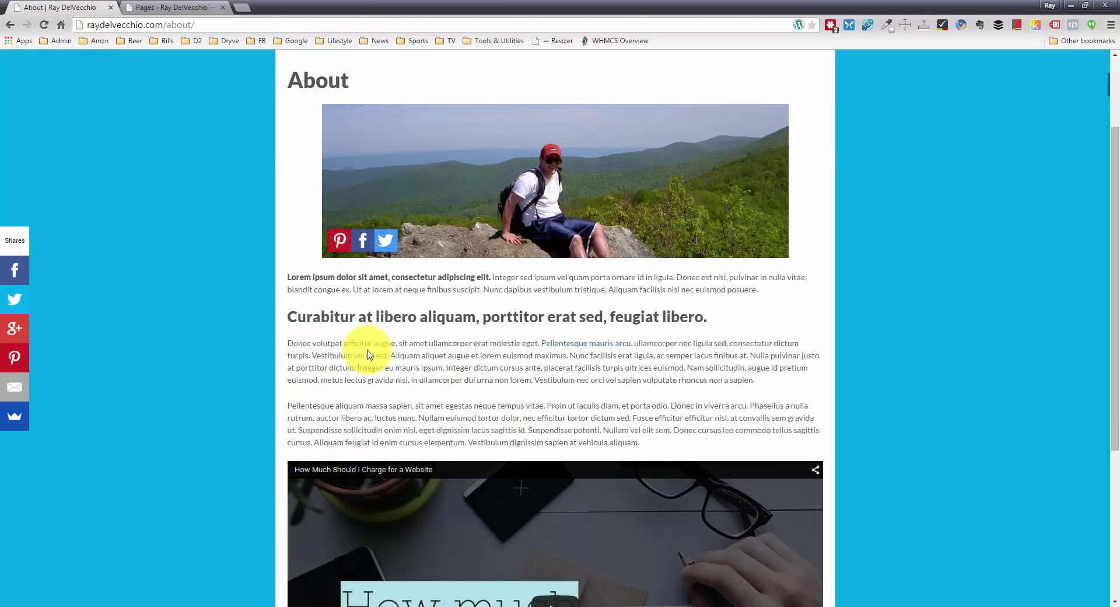
drag(289, 343, 787, 378)
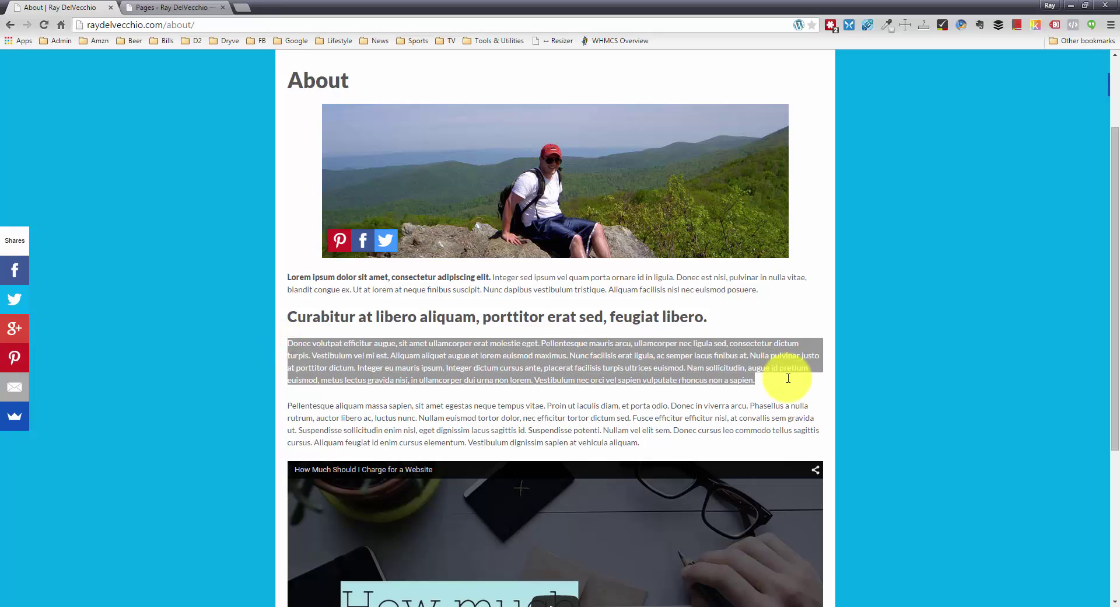
click(788, 380)
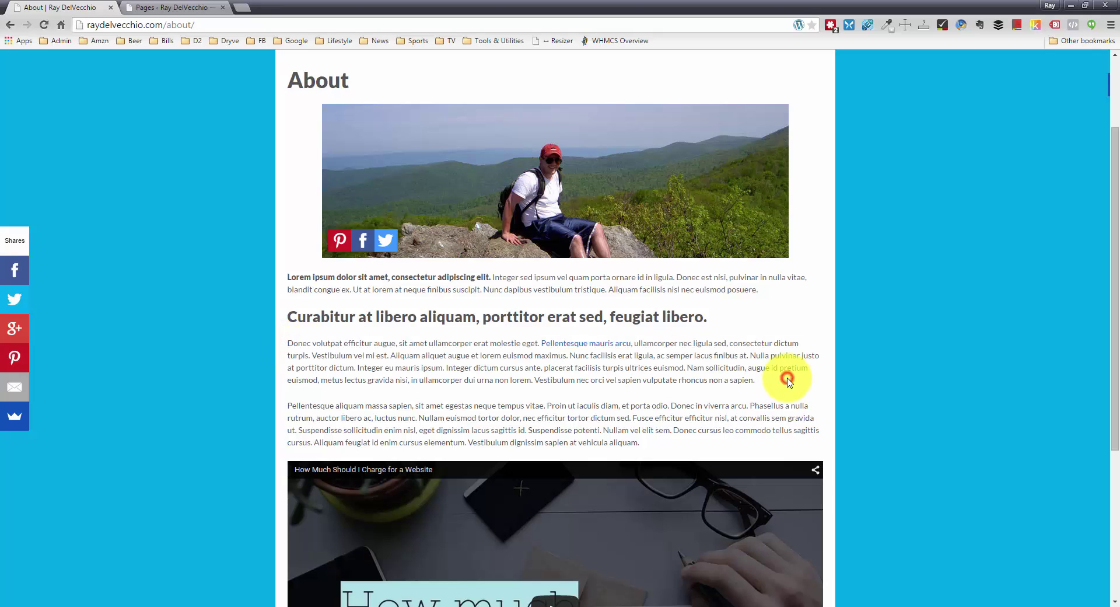
Return to the page list and open the About page for editing in Visual mode
click(187, 7)
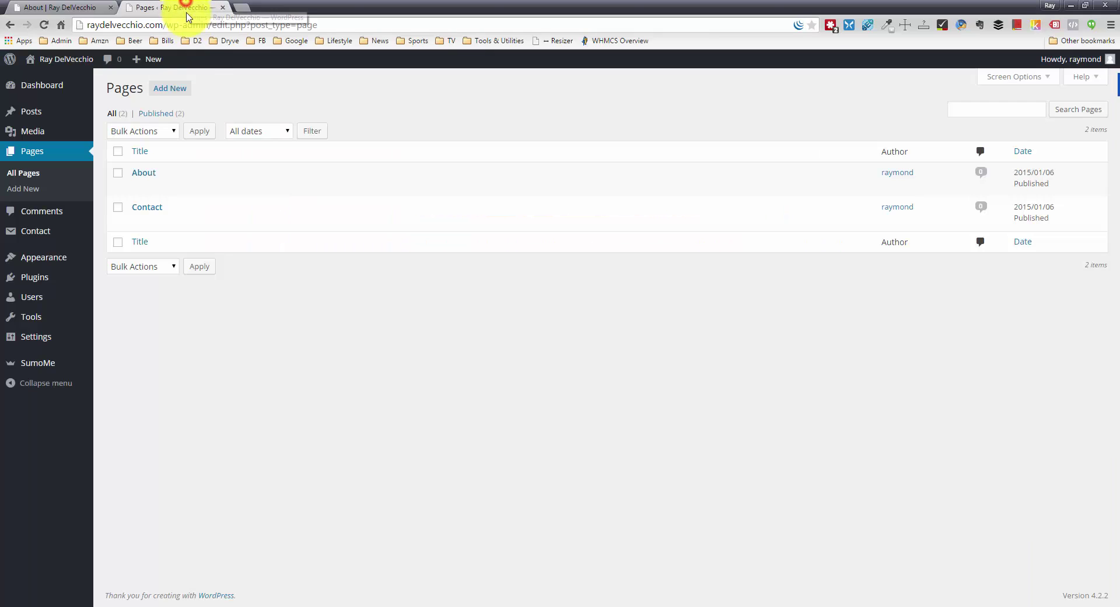
click(144, 173)
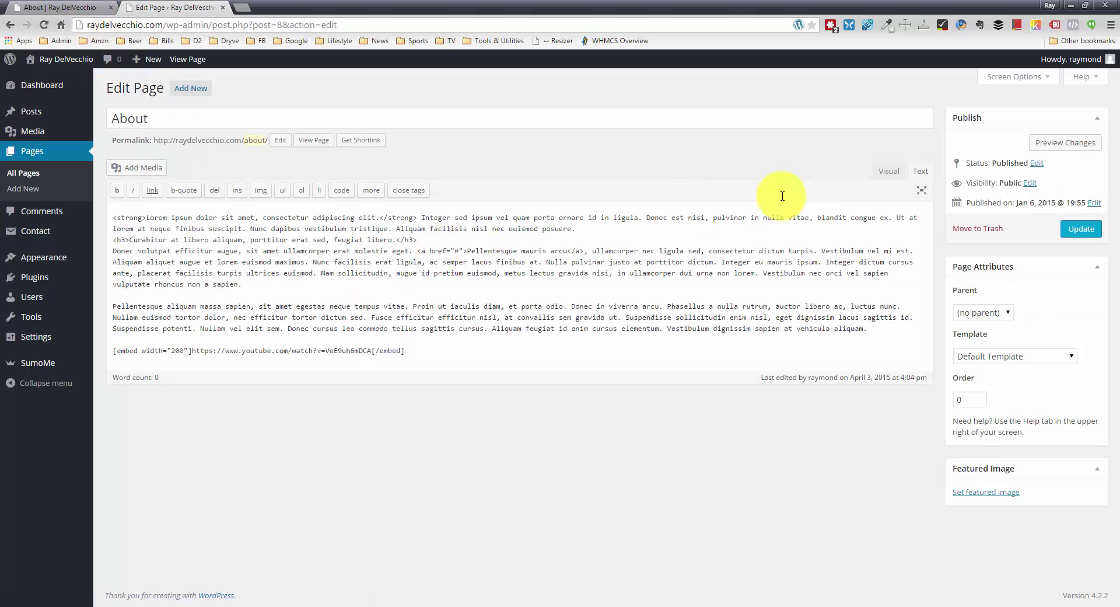
click(880, 176)
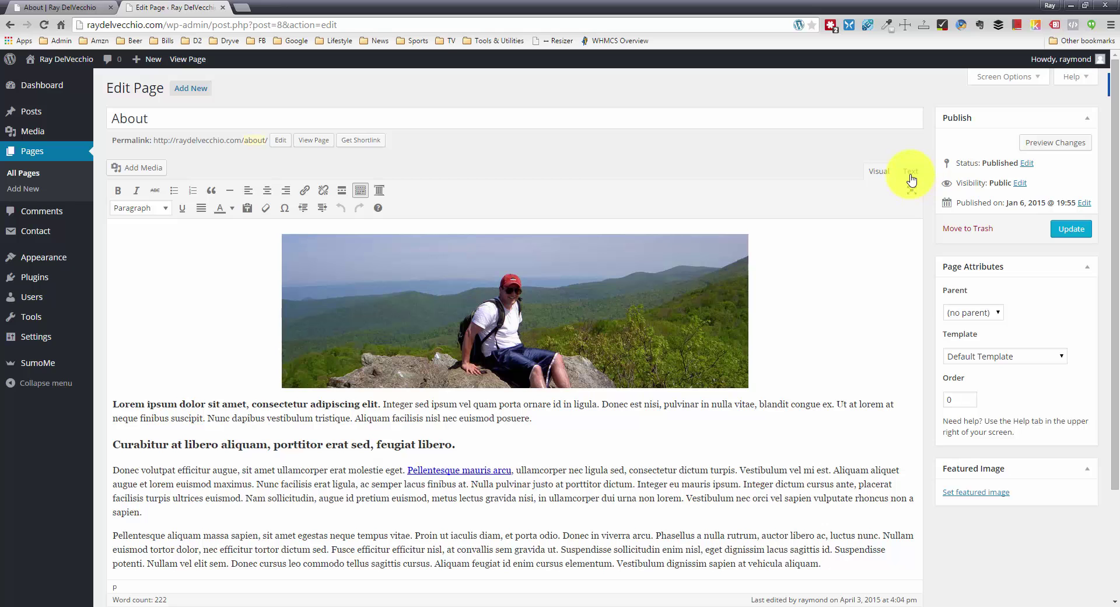
Inspect the About page image's HTML code in Text mode, and return to Visual mode
click(914, 176)
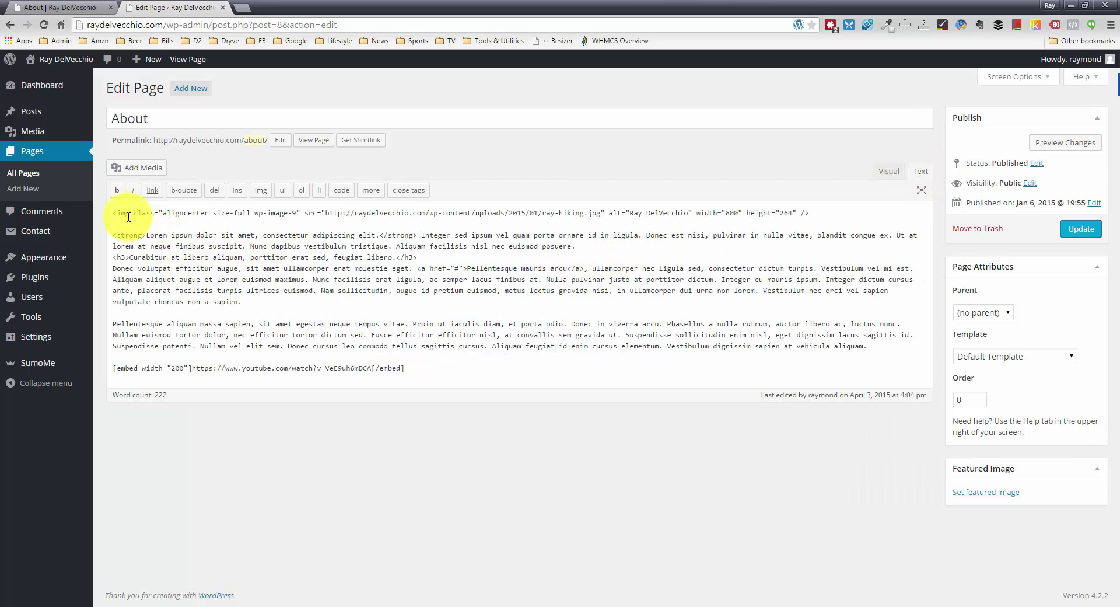
drag(111, 213, 833, 212)
click(833, 212)
click(888, 173)
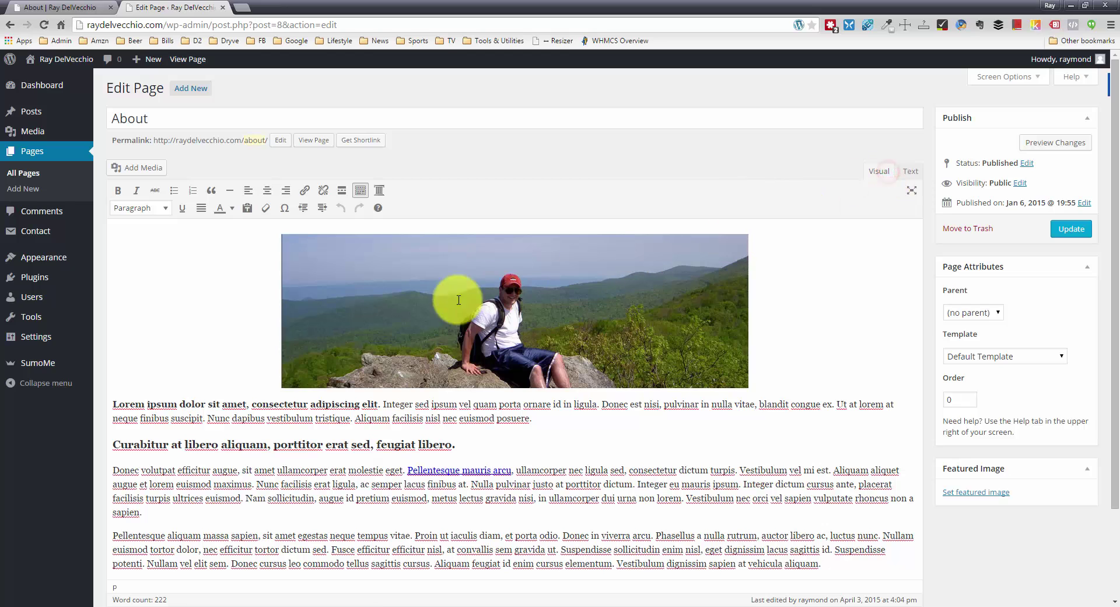
Paste the ezcol_1half and ezcol_1half_end shortcode pairs directly before the "Donec volutpat" paragraph
scroll(275, 365, down, 2)
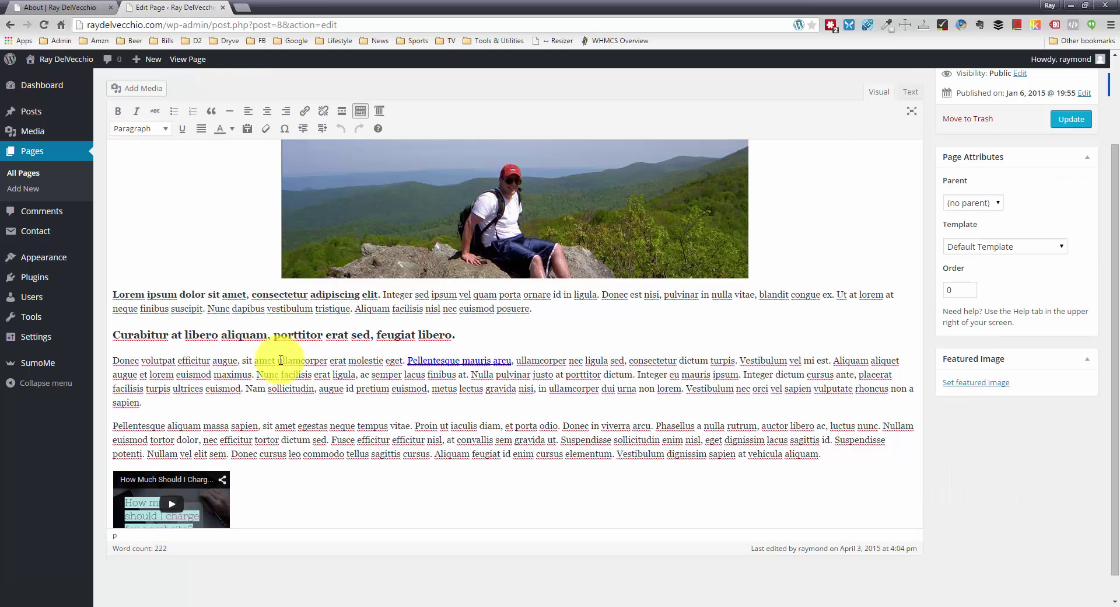
click(113, 360)
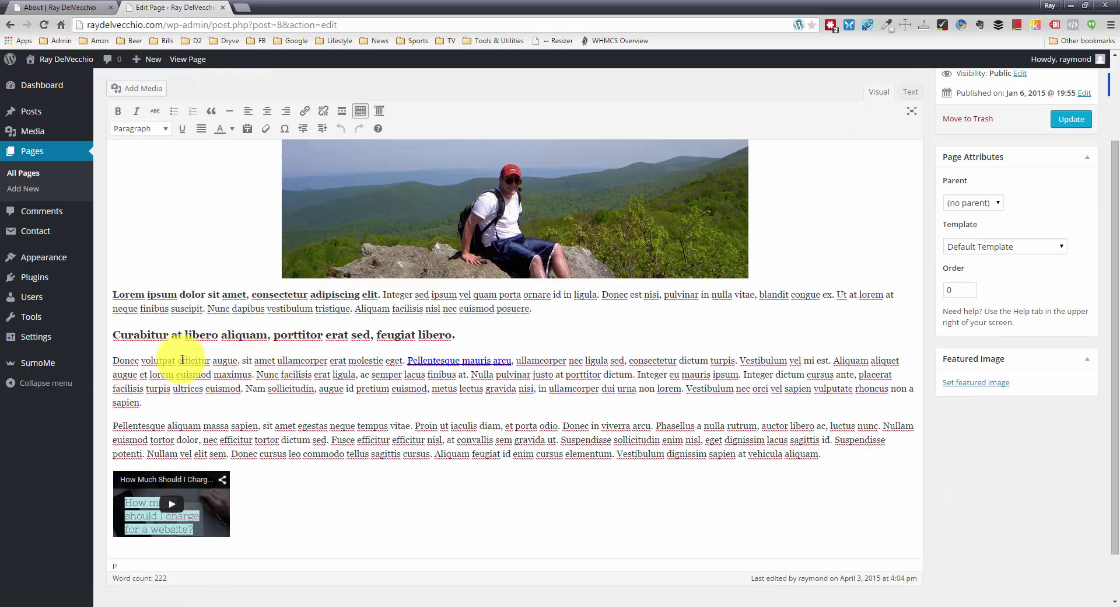
text([ezcol_1half id="" class="" style=""][/ezcol_1half] [ezcol_1half_end id="" class="" style=""][/ezcol_1half_end])
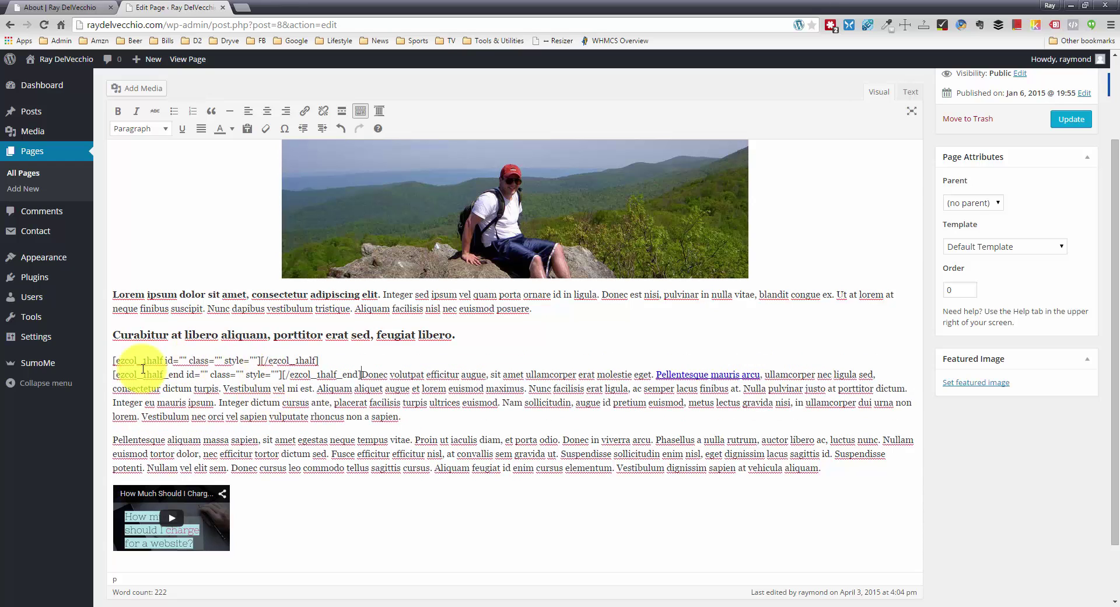
Identify the opening and closing tags of the ezcol_1half shortcode and place the cursor between them
drag(114, 361, 260, 362)
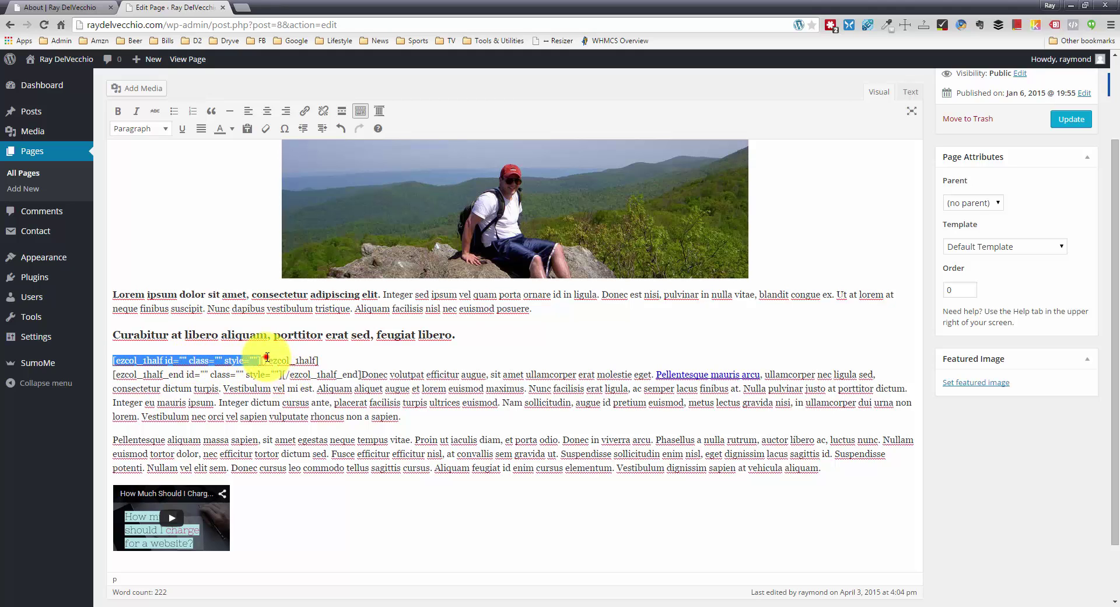
click(266, 359)
drag(261, 360, 323, 361)
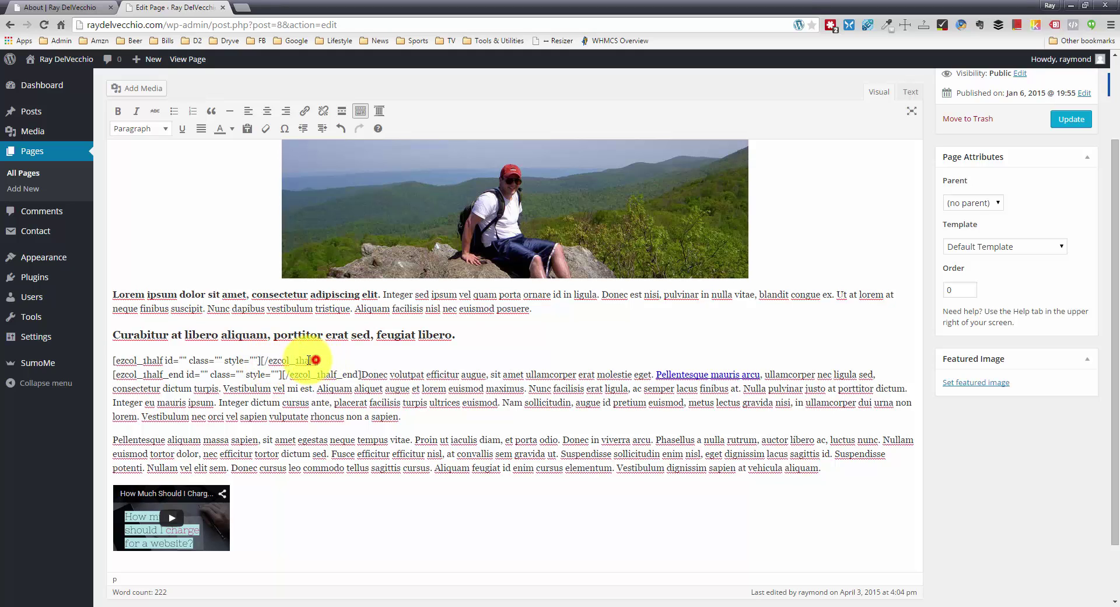
click(267, 360)
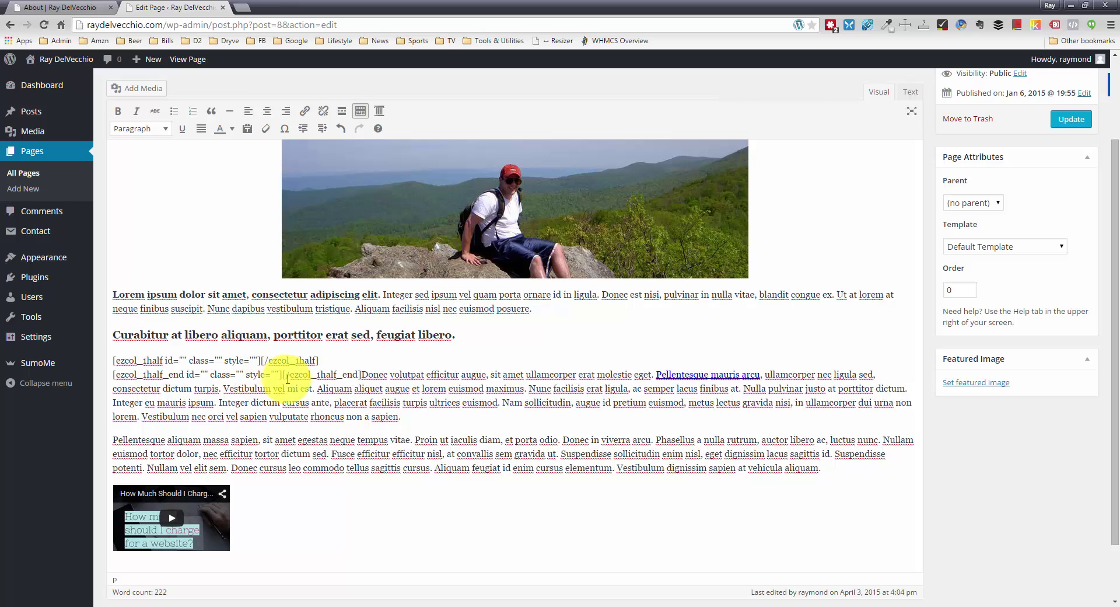
Move the text from "Donec volutpat" through "Integer eu mauris ipsum." between the ezcol_1half tags, removing the leftover space before "Integer dictum"
drag(361, 374, 218, 401)
key(ctrl+c)
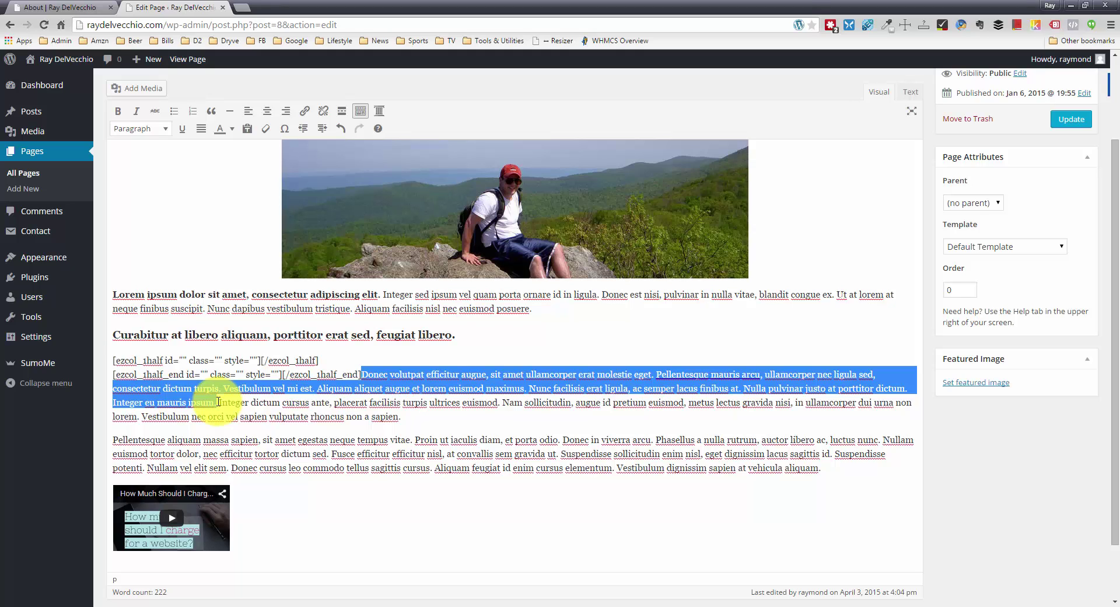
key(Delete)
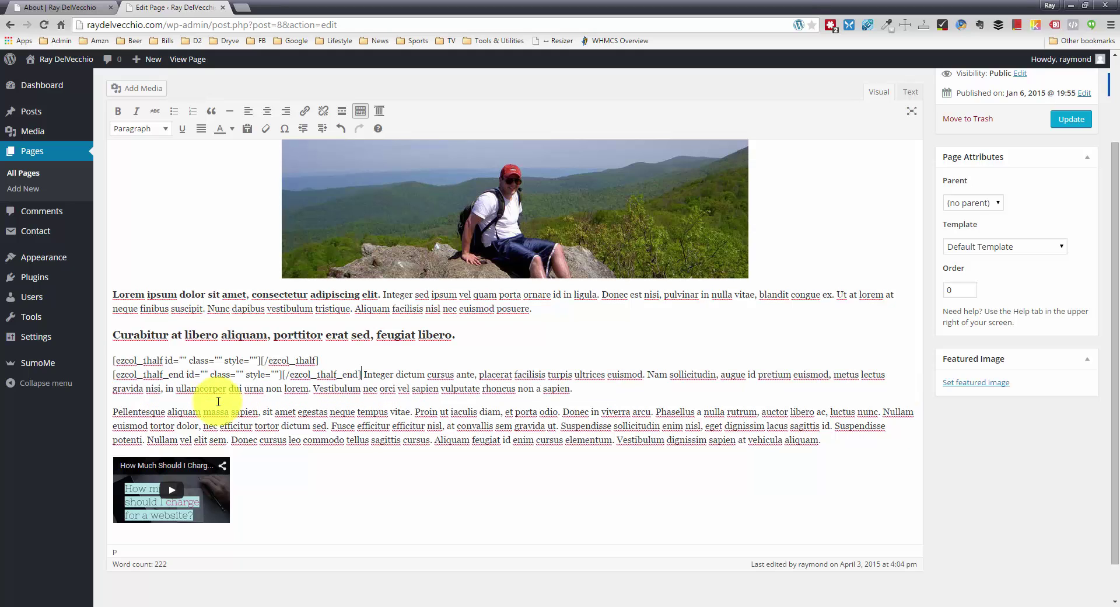
key(Delete)
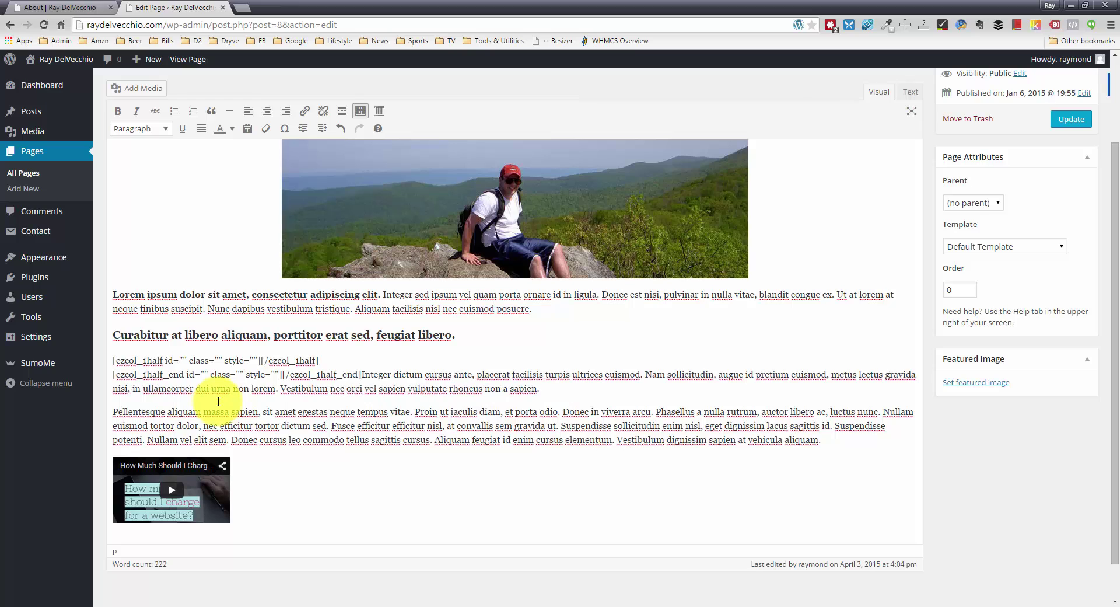
click(261, 358)
key(ctrl+v)
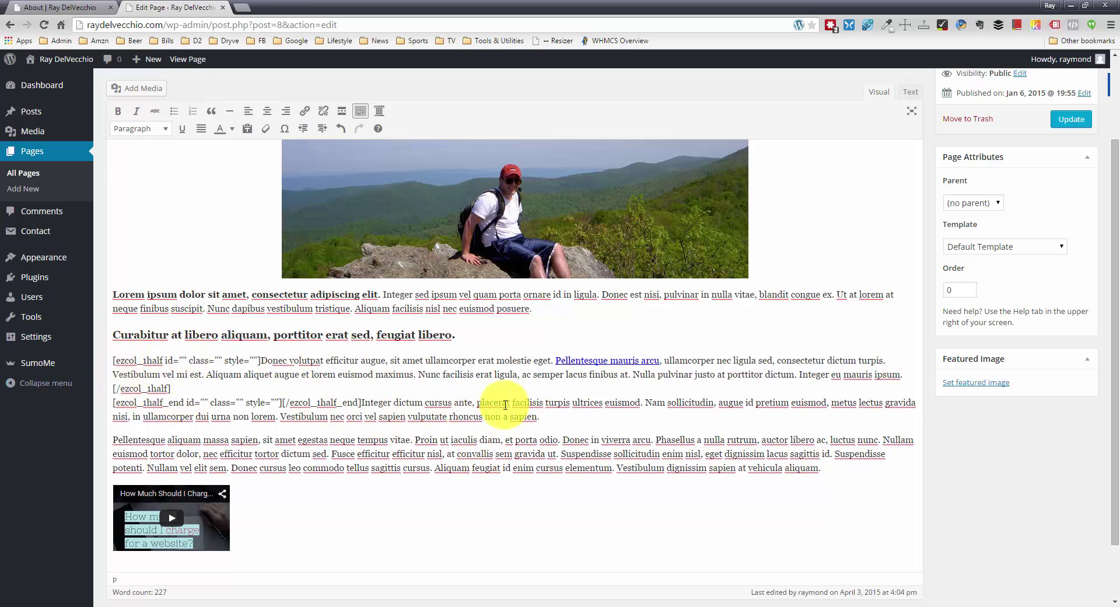
Move the rest of the paragraph, from "Integer dictum" to "non a sapien.", between the ezcol_1half_end tags
drag(361, 400, 543, 415)
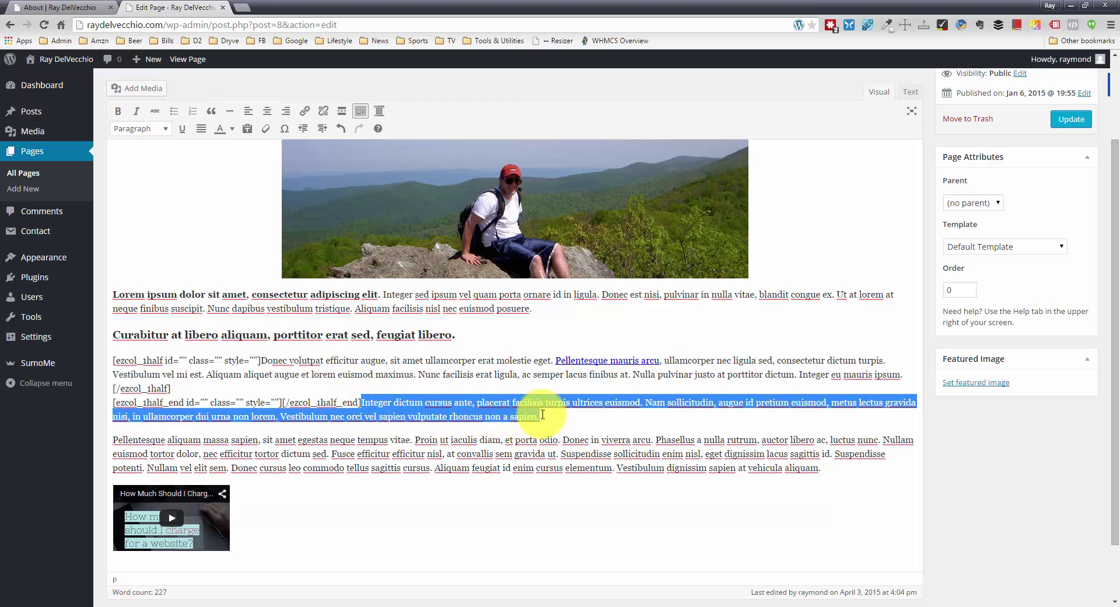
key(ctrl+x)
click(283, 402)
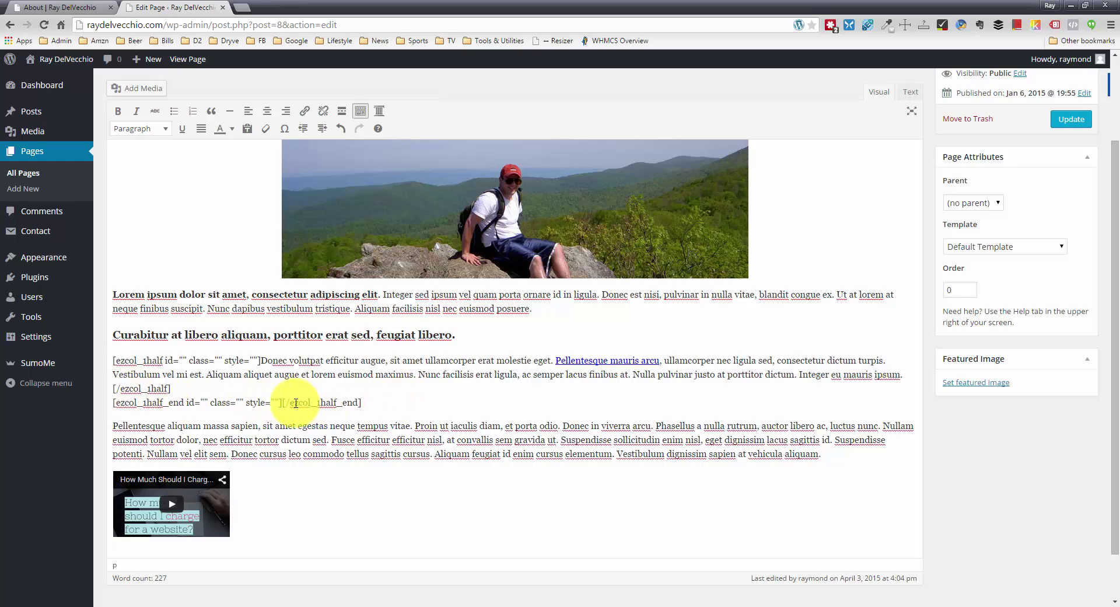
key(ctrl+v)
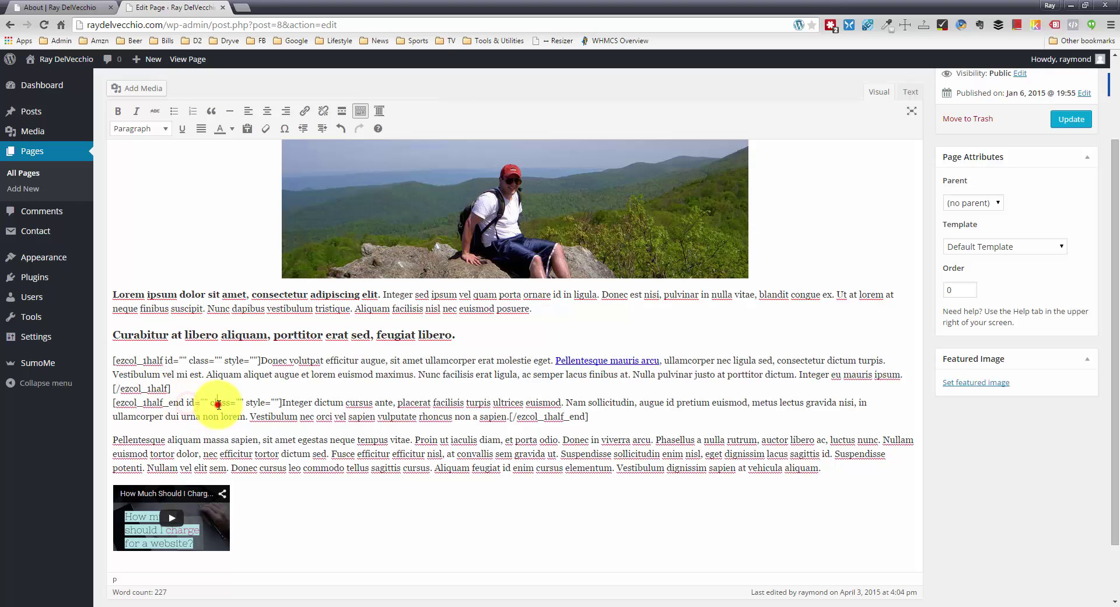
click(219, 402)
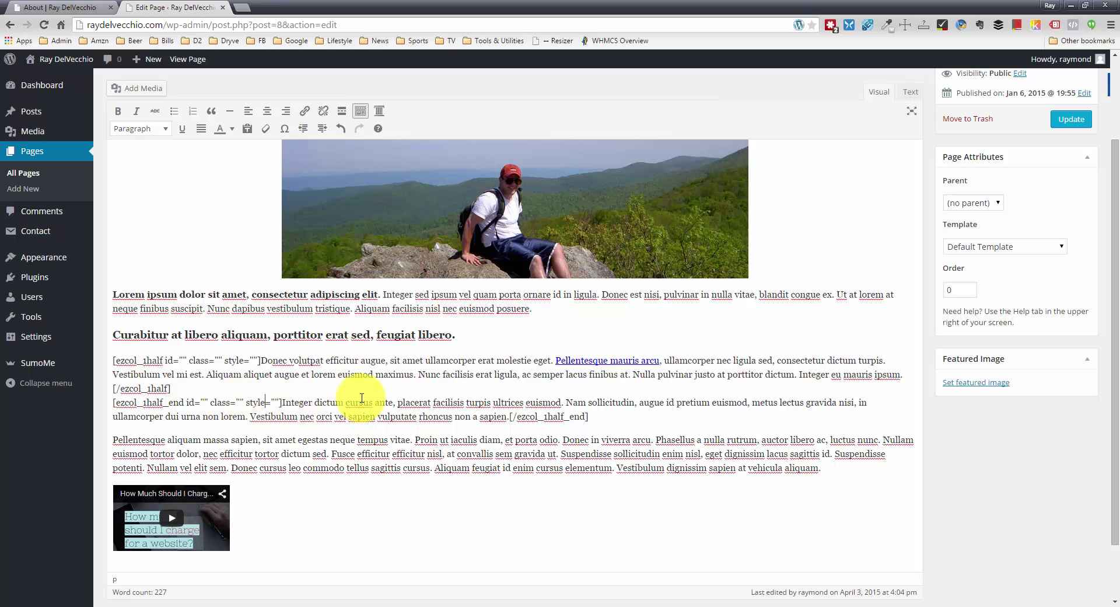
Update the About page, and reload its live version to check the two-column layout
scroll(325, 408, up, 2)
click(1069, 229)
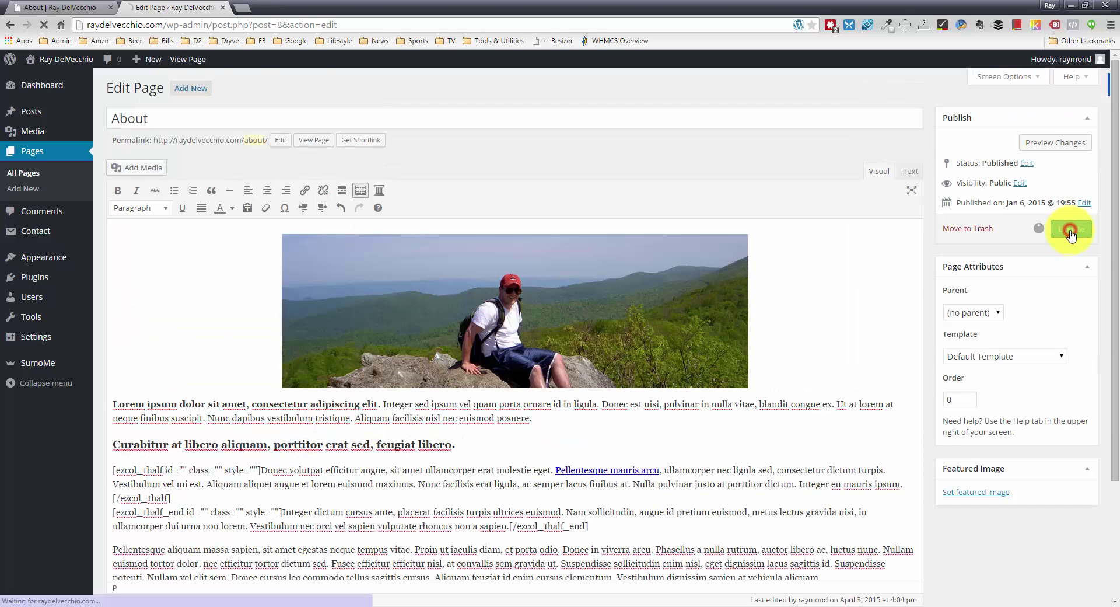
click(76, 7)
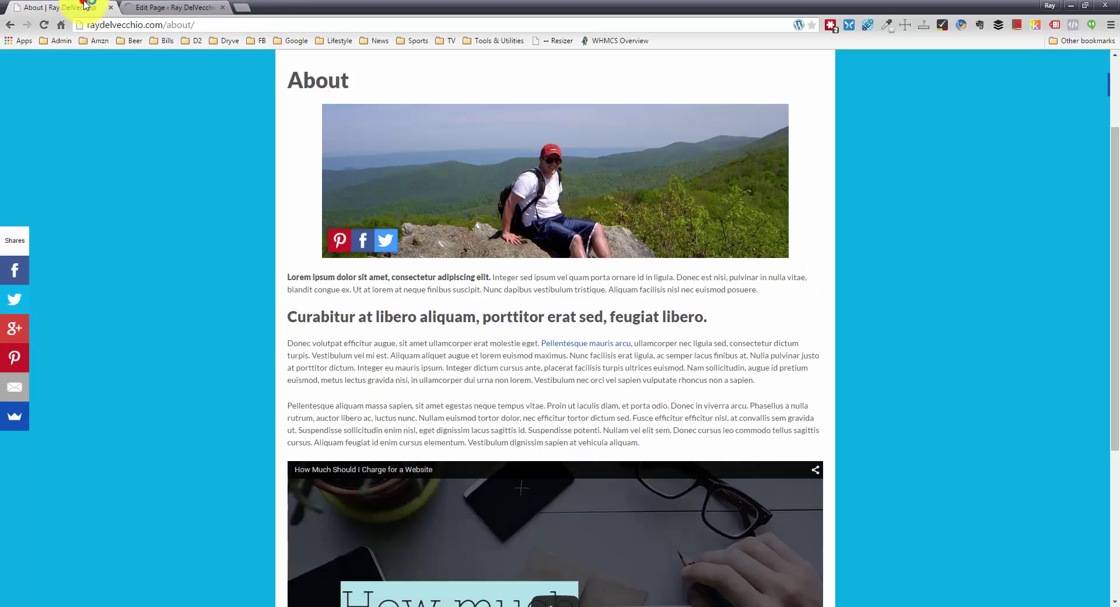
click(110, 78)
right_click(125, 142)
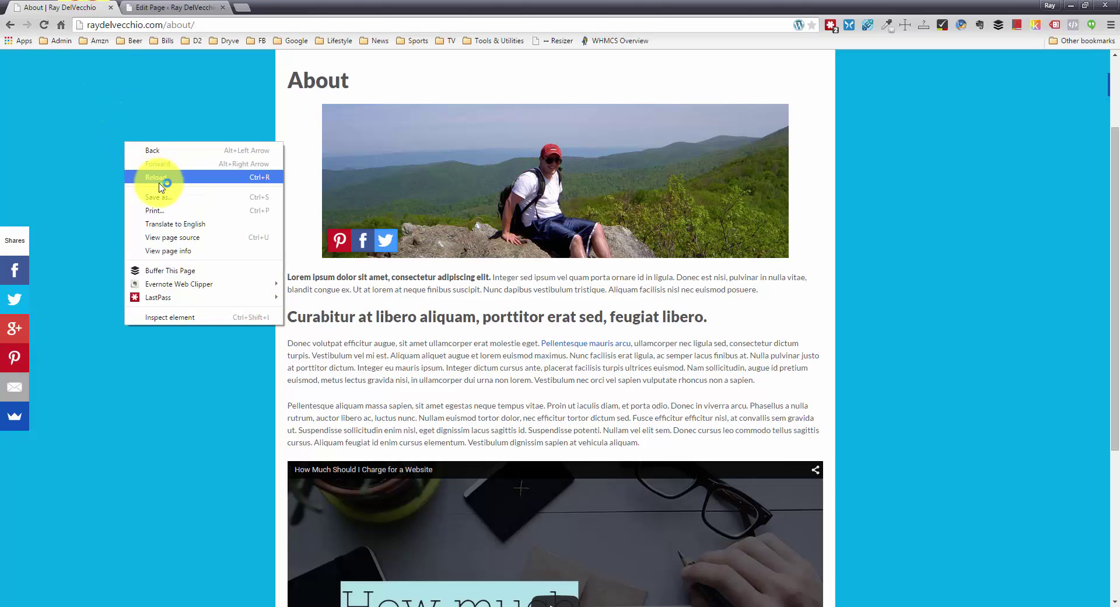
click(162, 176)
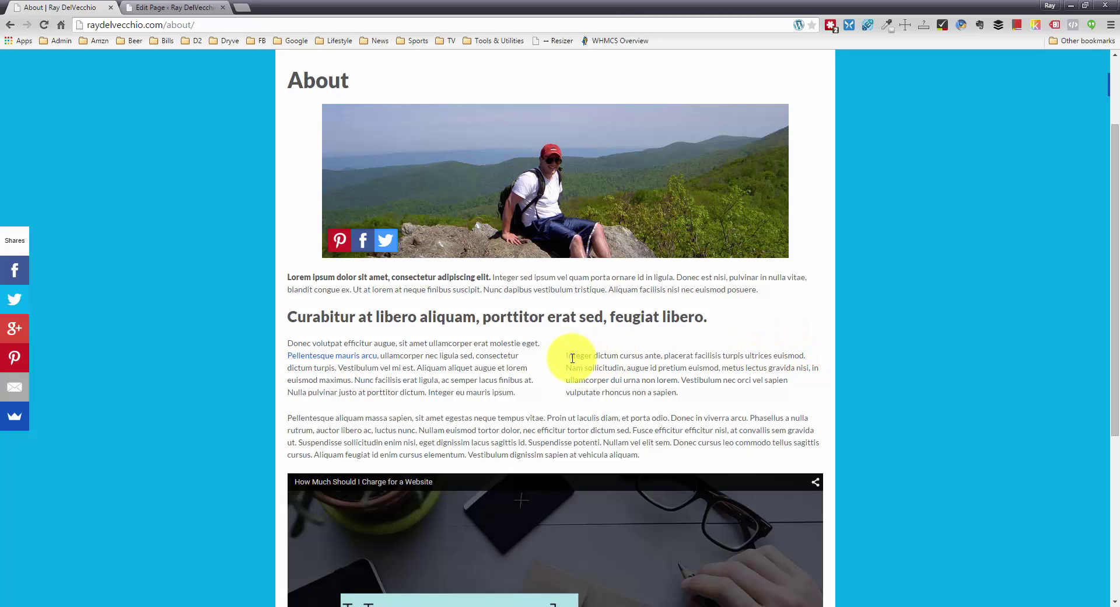
scroll(571, 350, down, 3)
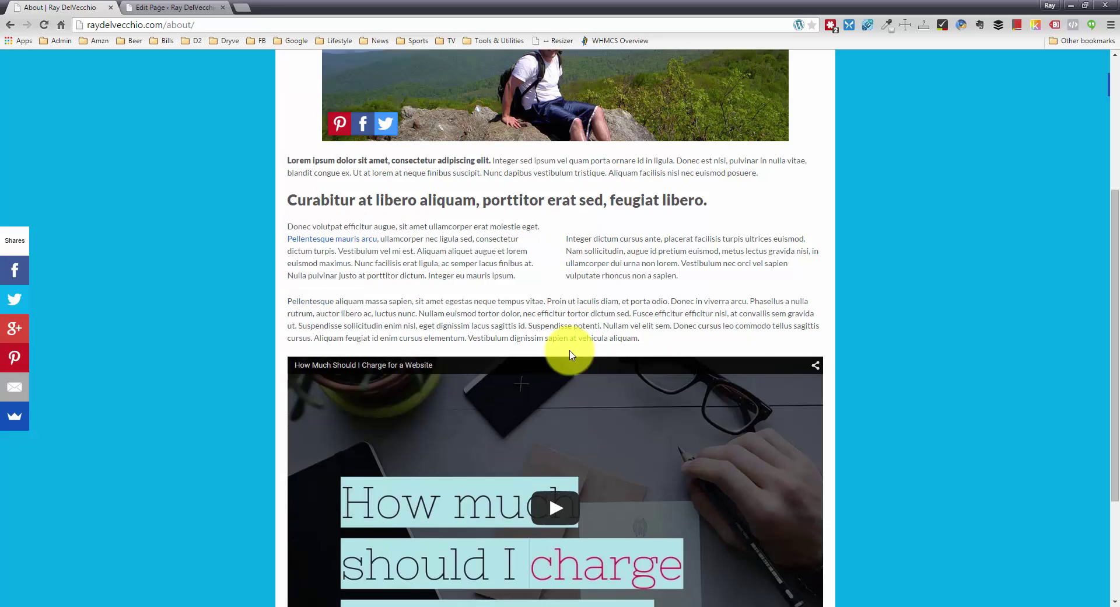
scroll(570, 350, up, 3)
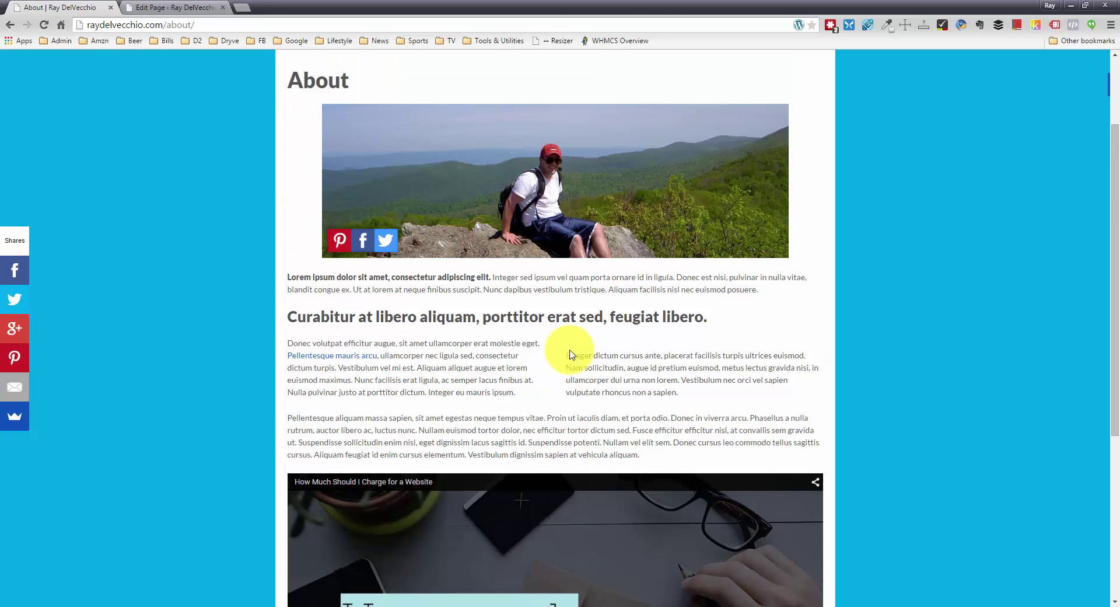
scroll(570, 353, up, 2)
scroll(571, 354, down, 2)
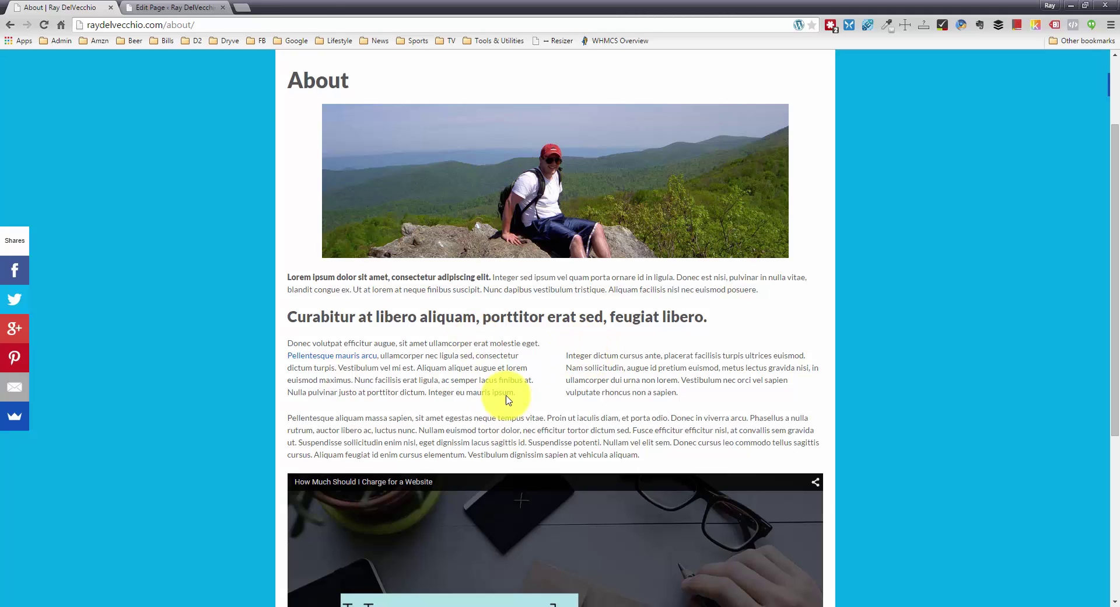
Examine the opening ezcol_1half shortcode in the page editor, and compare it with the columns on the live About page
click(161, 7)
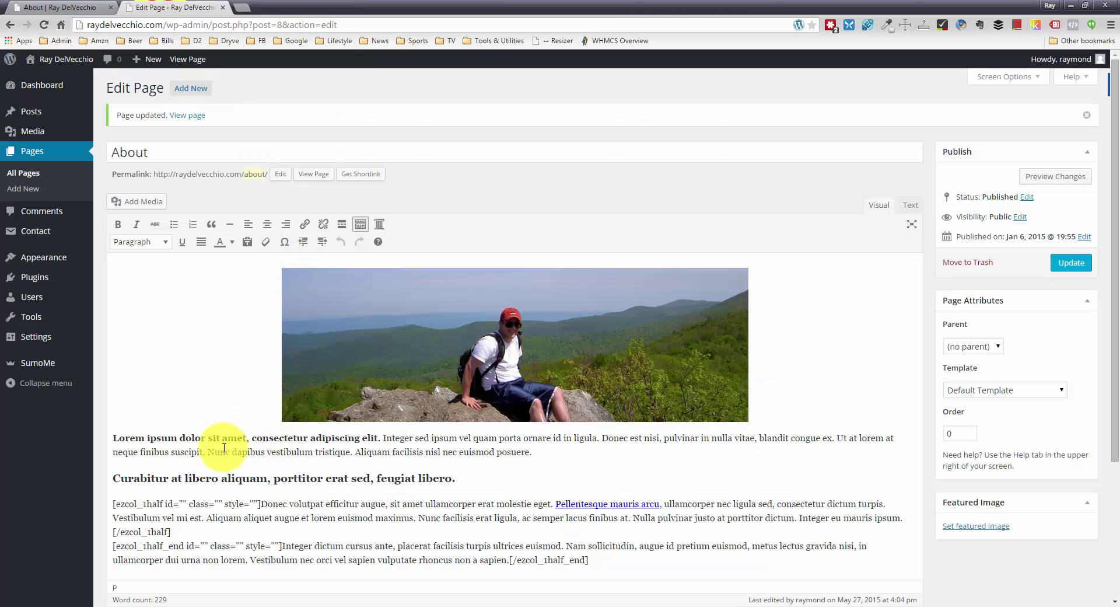
click(127, 505)
drag(127, 506, 166, 503)
click(163, 503)
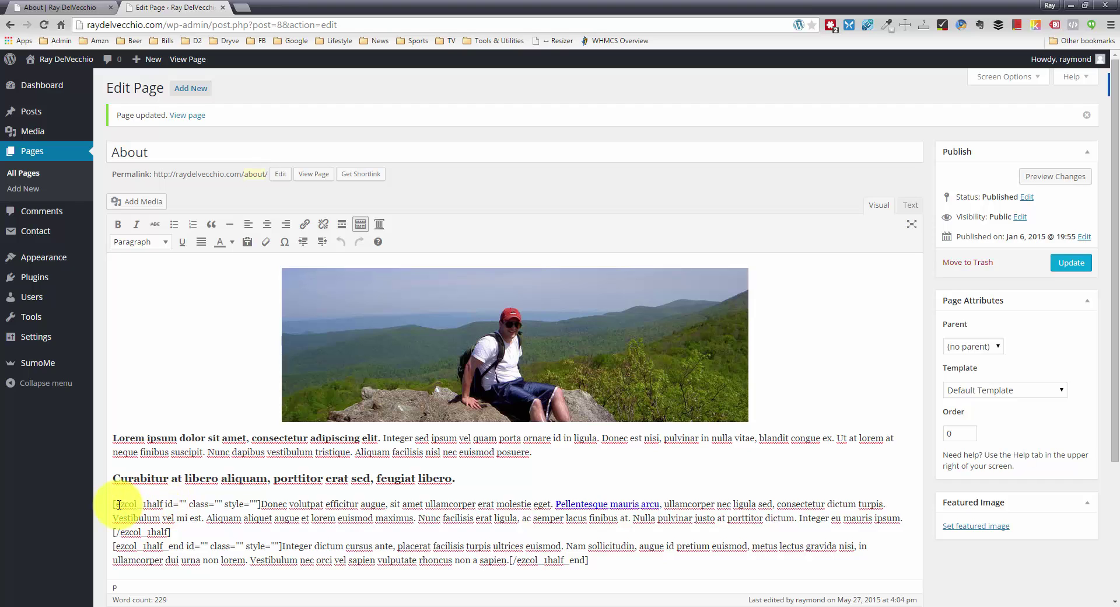
drag(114, 504, 263, 503)
click(263, 503)
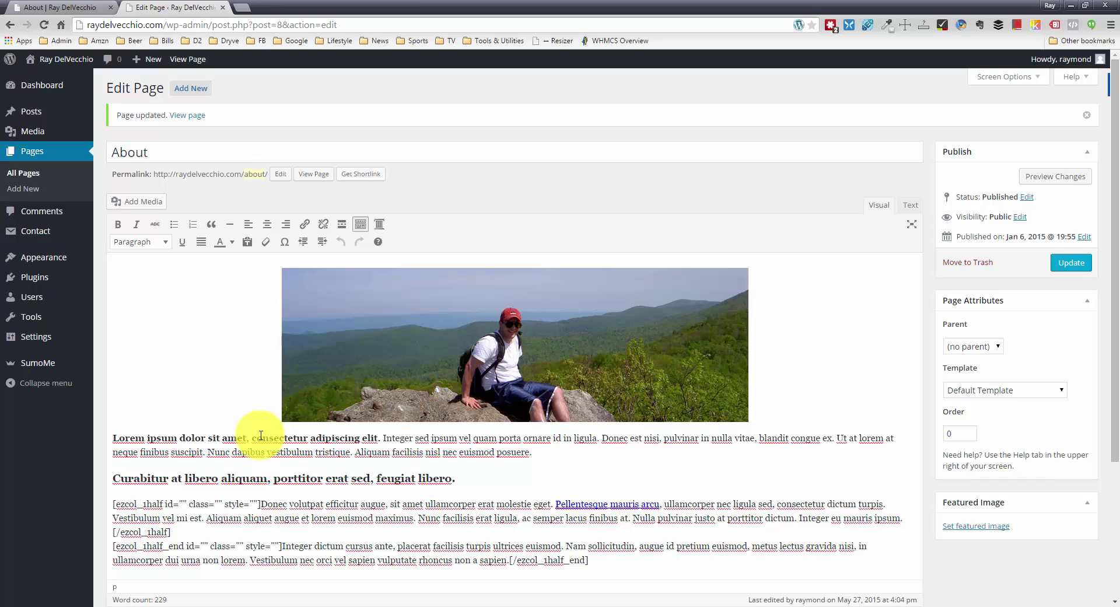
click(67, 7)
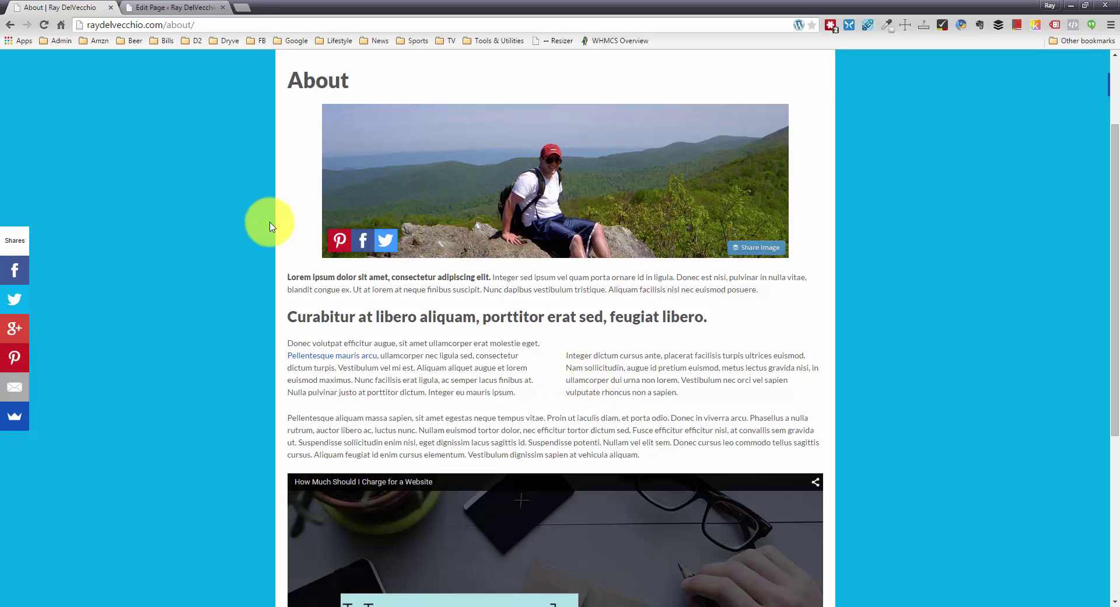
scroll(209, 181, up, 1)
scroll(210, 187, up, 1)
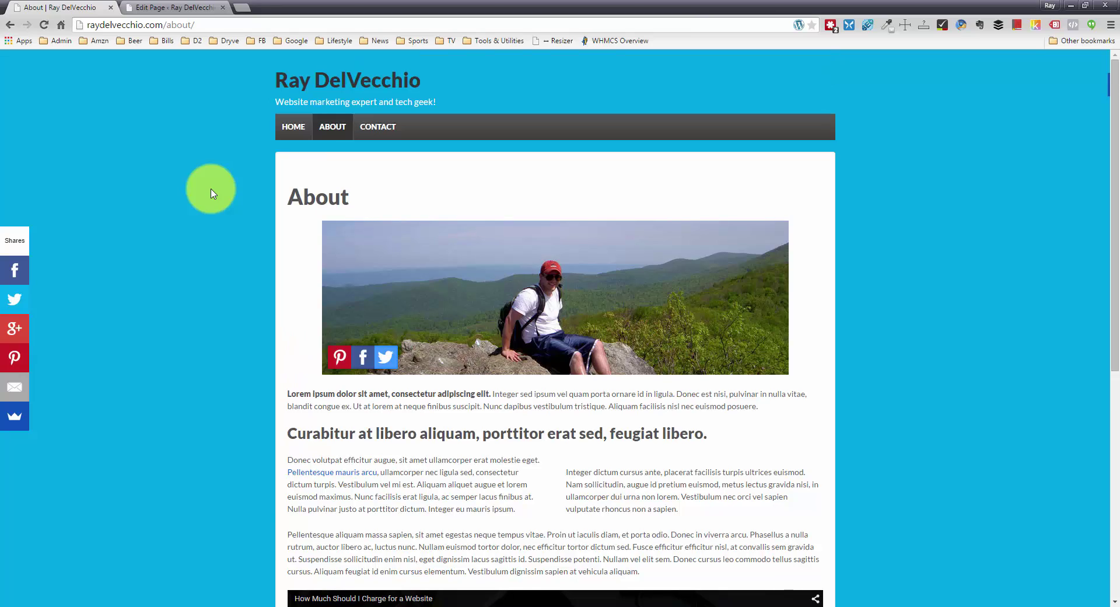